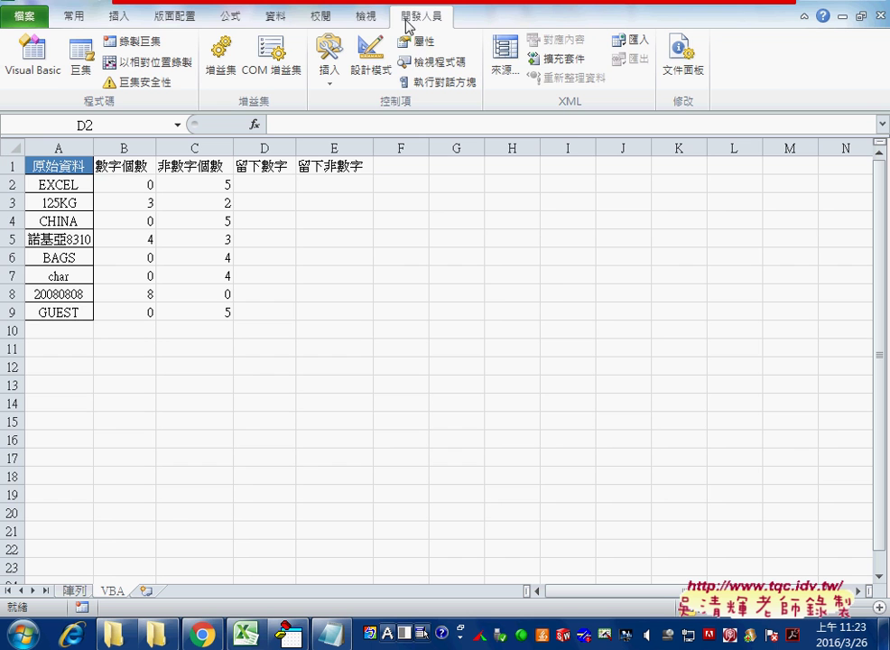
Open the VBA editor and shrink it beside columns A–C, then enter the 數字個數函數 code.
left_click(43, 67)
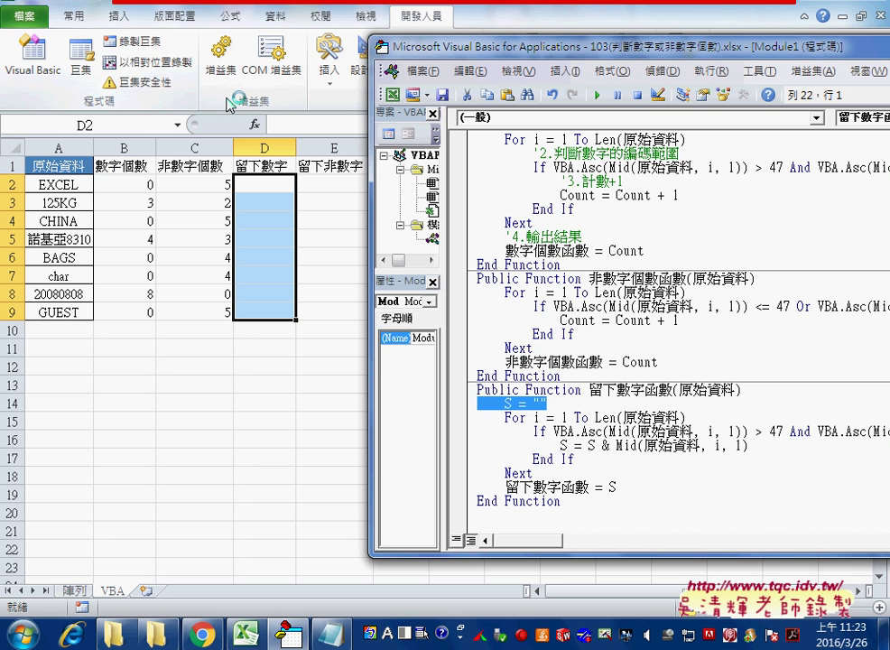
left_click_drag(454, 52, 106, 39)
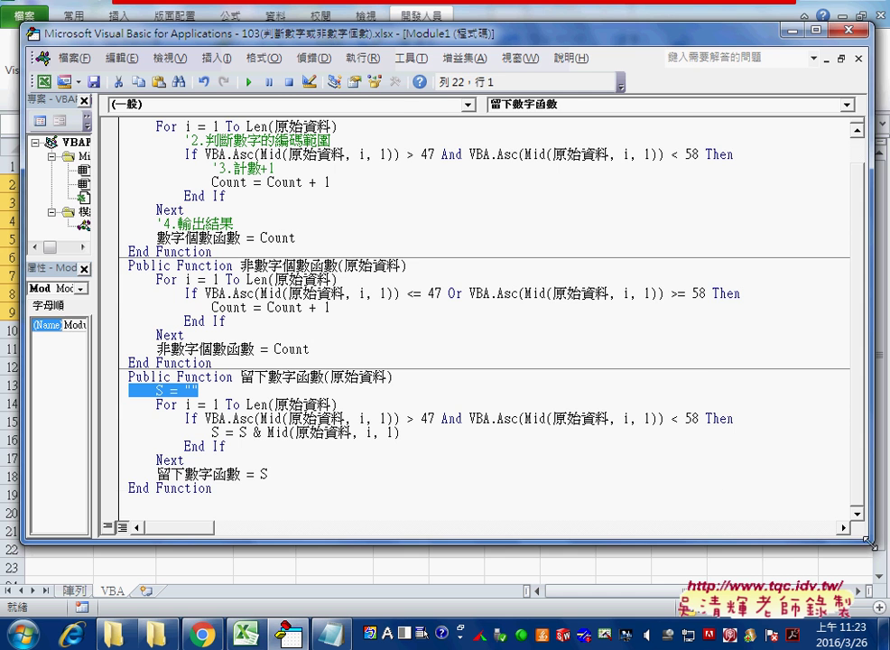
left_click_drag(830, 532, 675, 490)
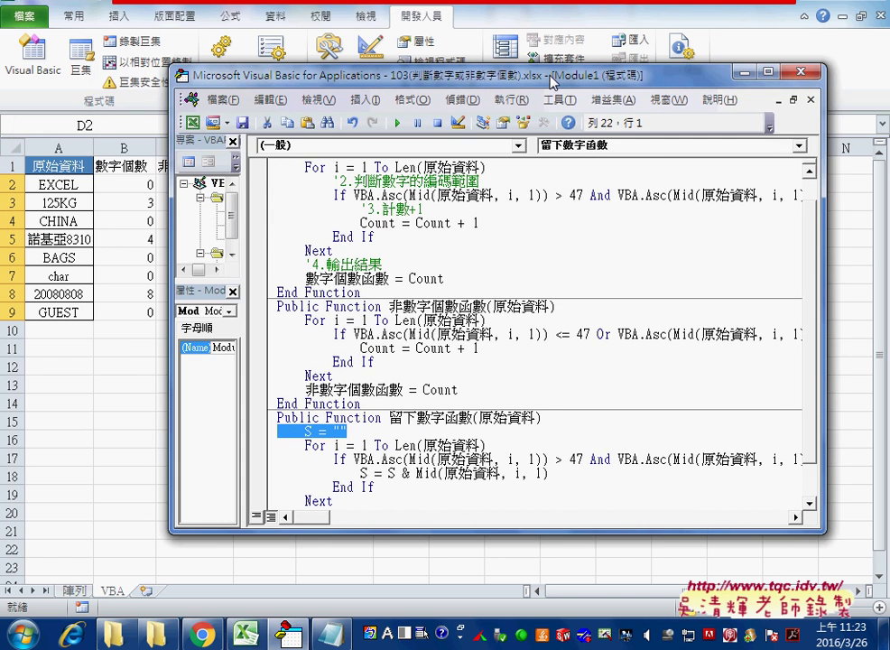
left_click_drag(393, 40, 610, 84)
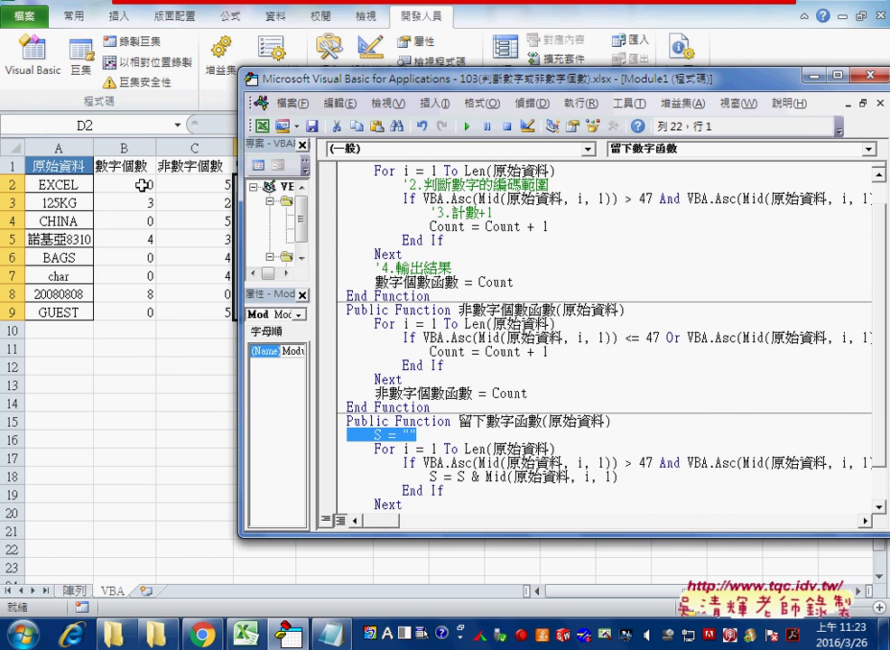
left_click(478, 227)
Correct 道 to 到 in the first comment so it reads 迴圈到字串長度.
scroll(491, 262, "up", 1)
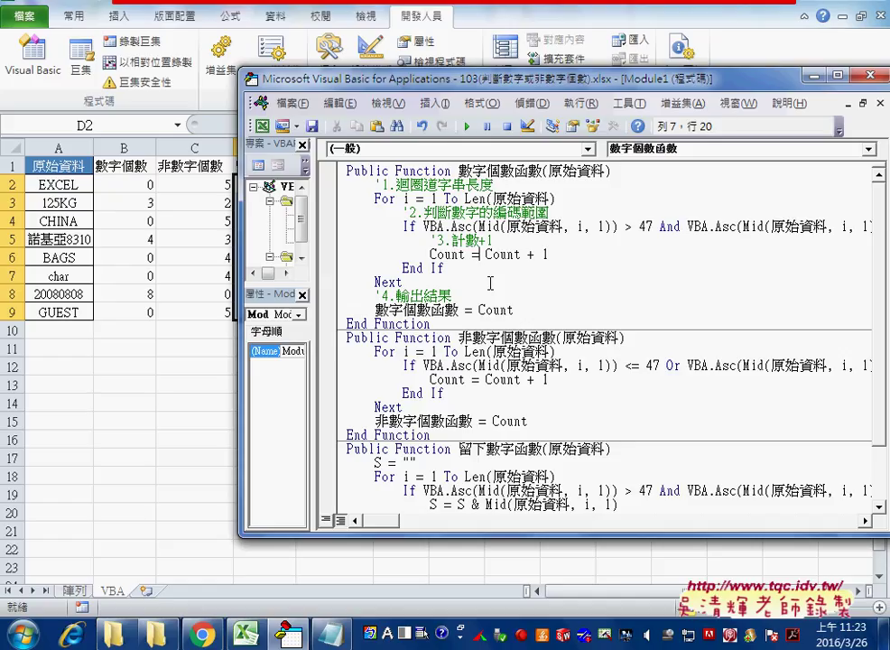
left_click_drag(369, 199, 585, 202)
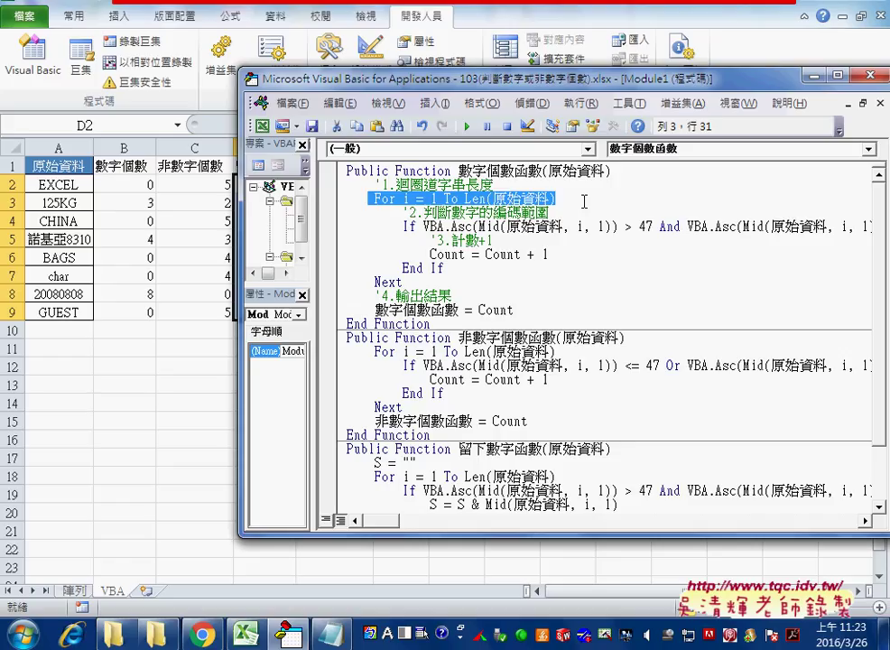
left_click_drag(423, 227, 469, 232)
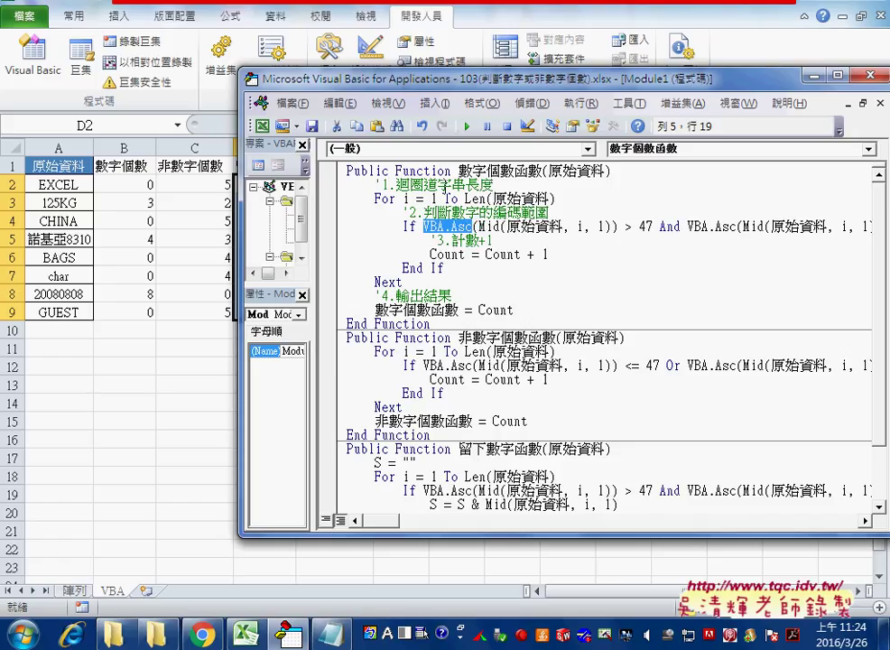
left_click_drag(439, 184, 426, 184)
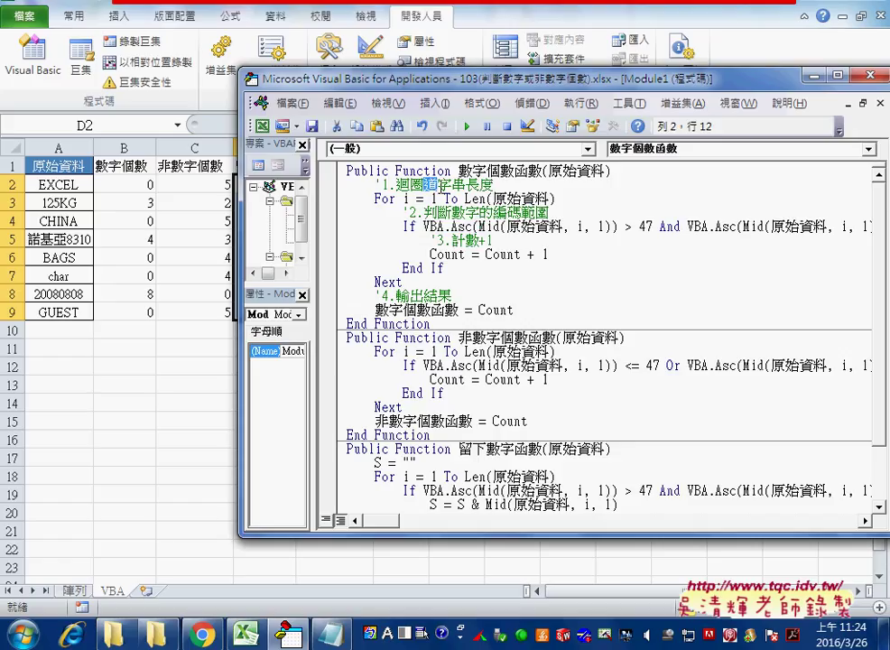
key("ctrl+space")
type("到")
key("Down")
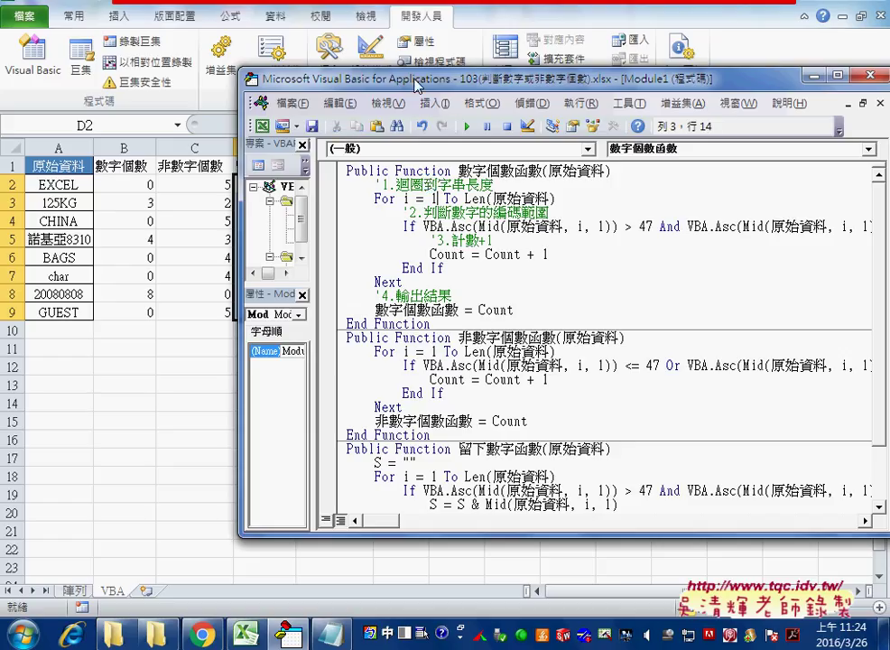
Move and widen the code window so full Then lines show, and select the first comment.
left_click_drag(322, 75, 240, 76)
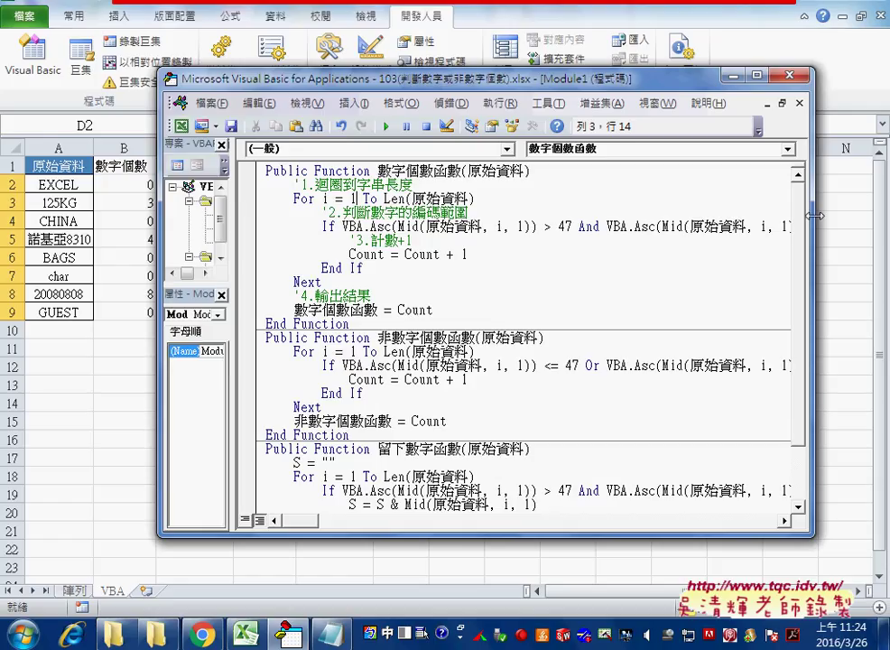
left_click_drag(814, 217, 881, 217)
left_click_drag(650, 79, 605, 71)
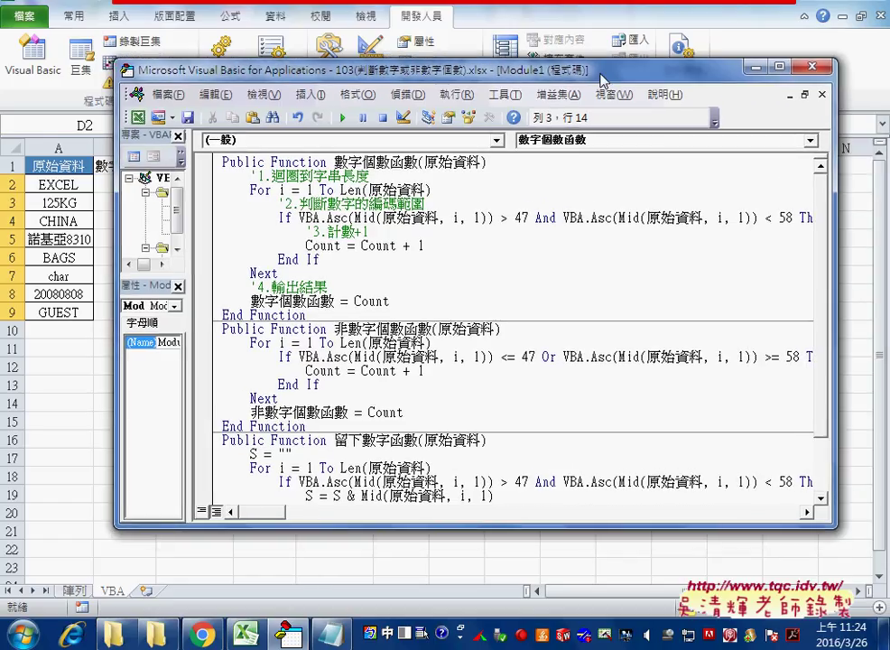
left_click_drag(832, 223, 869, 224)
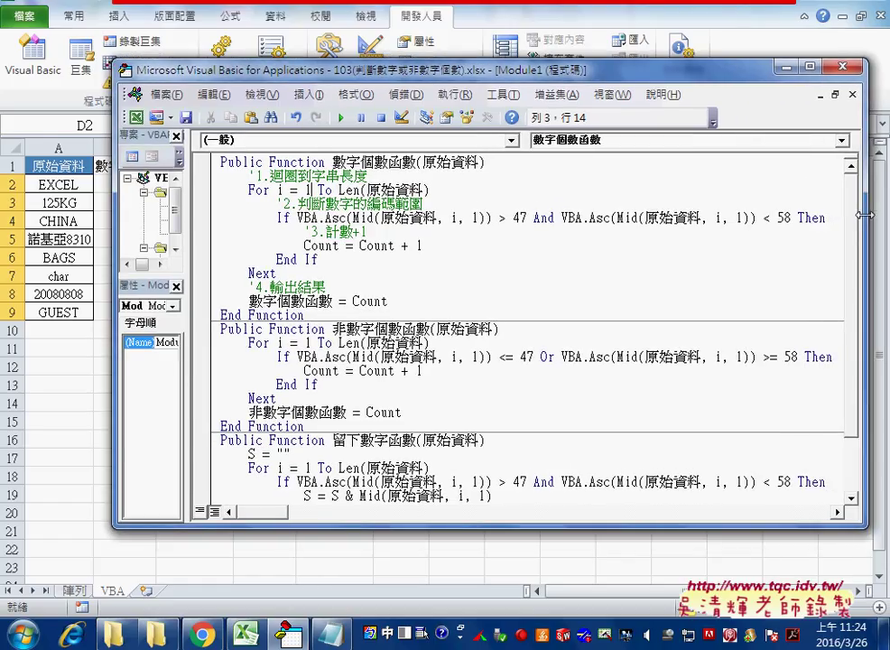
left_click(391, 171)
left_click_drag(391, 171, 250, 173)
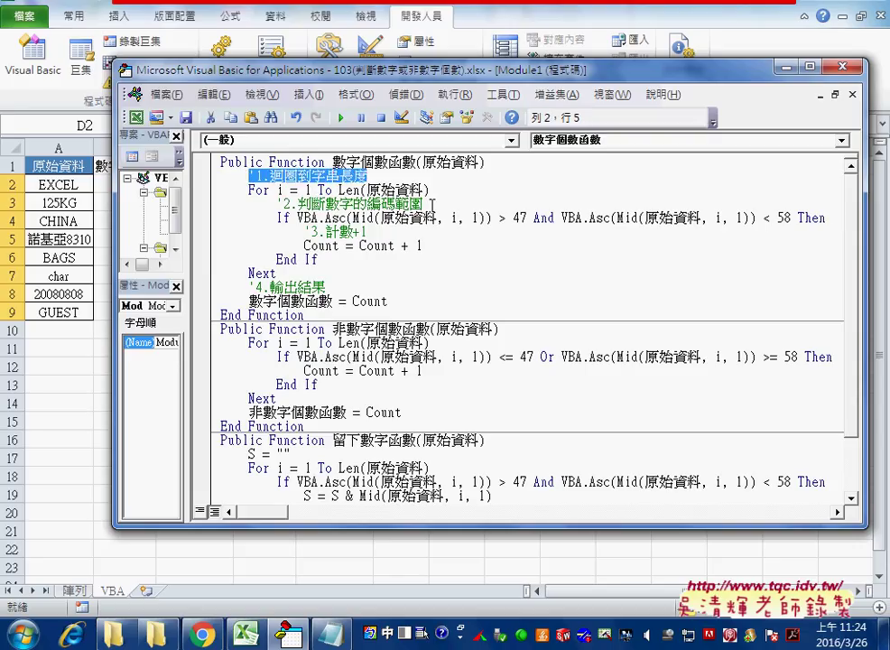
left_click(369, 176)
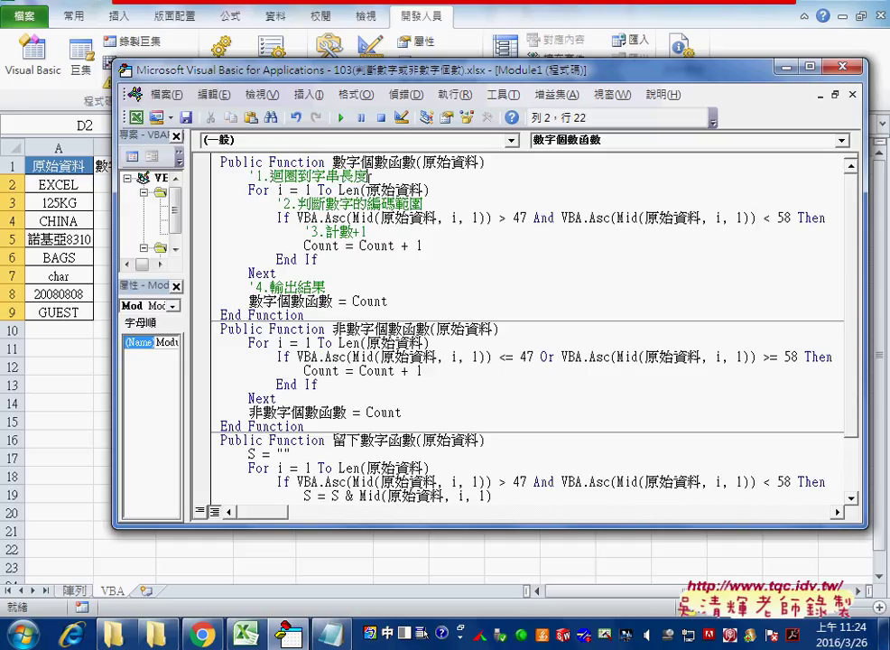
left_click(256, 176)
left_click(313, 287)
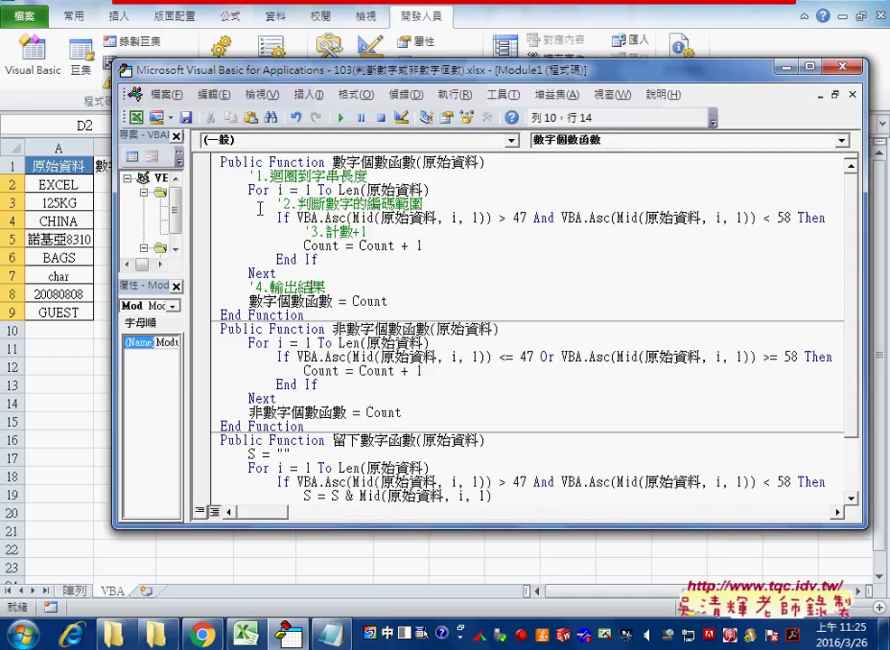
left_click_drag(247, 190, 217, 191)
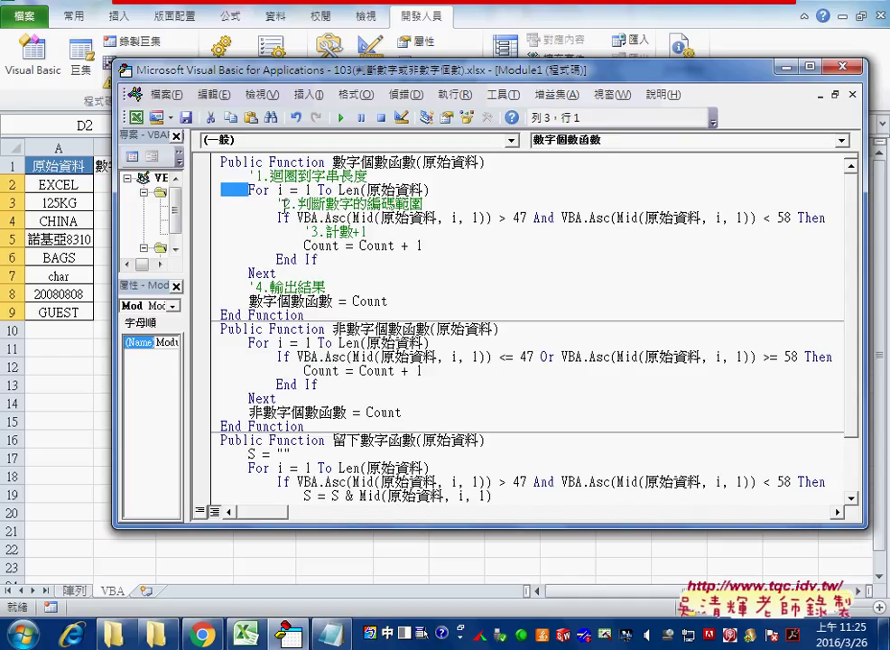
left_click_drag(276, 218, 249, 218)
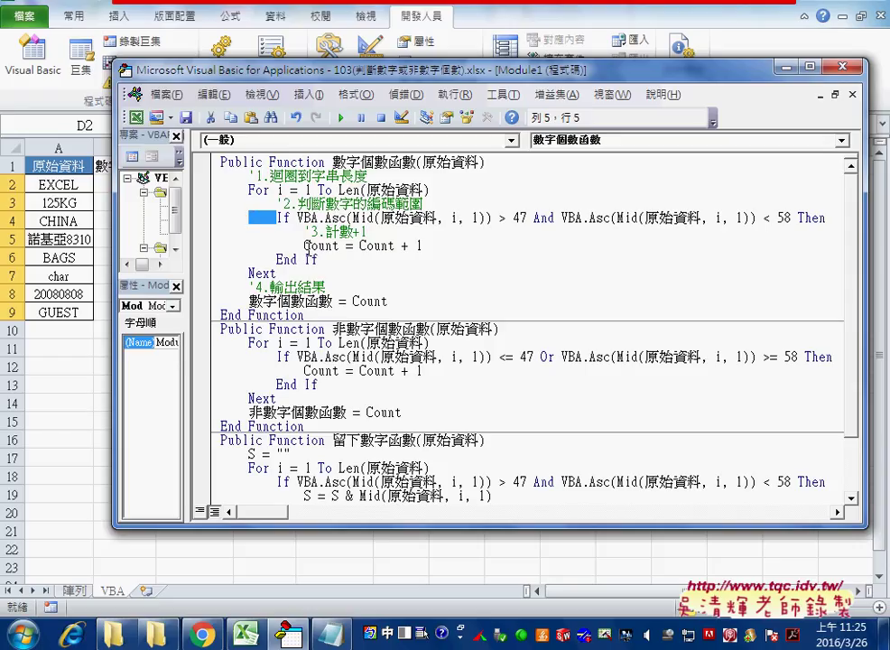
left_click_drag(305, 246, 276, 246)
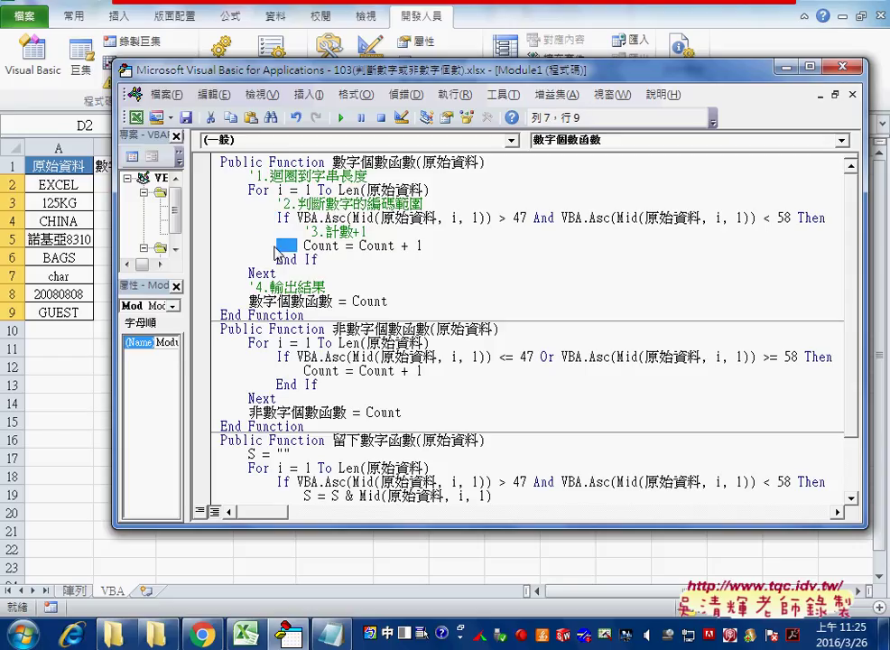
left_click(252, 273)
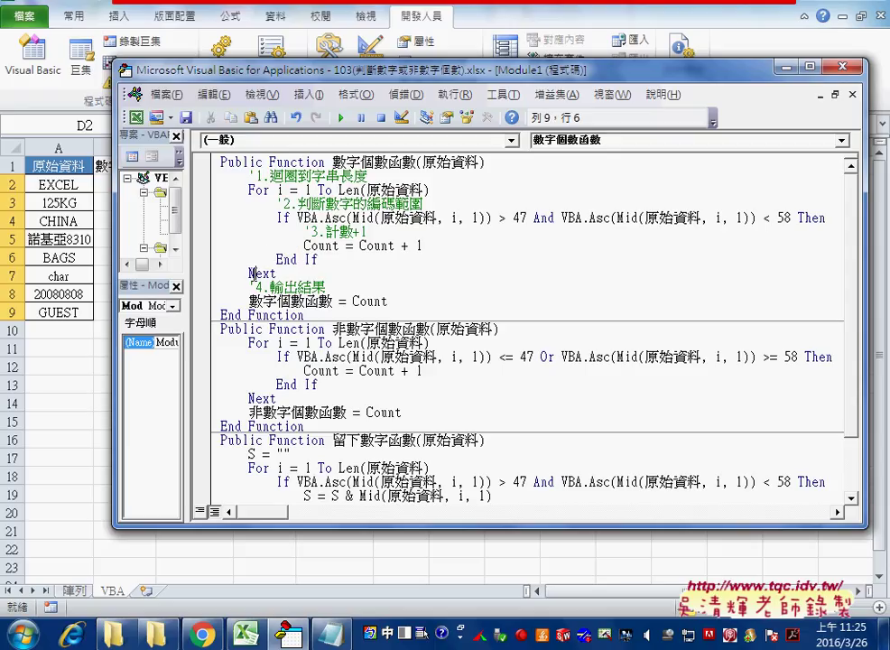
left_click(283, 259)
left_click(428, 246)
left_click_drag(428, 246, 305, 247)
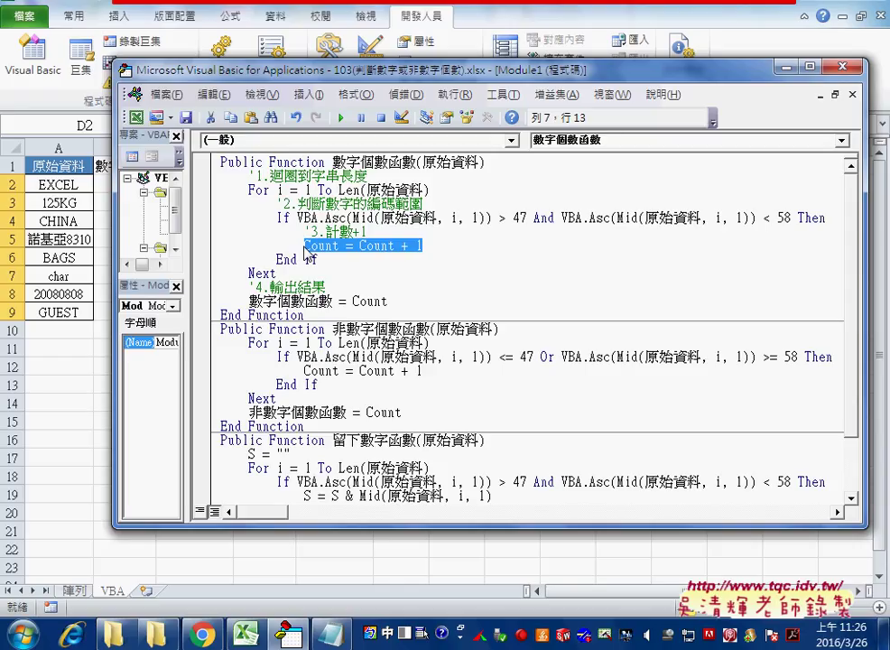
left_click_drag(340, 190, 362, 190)
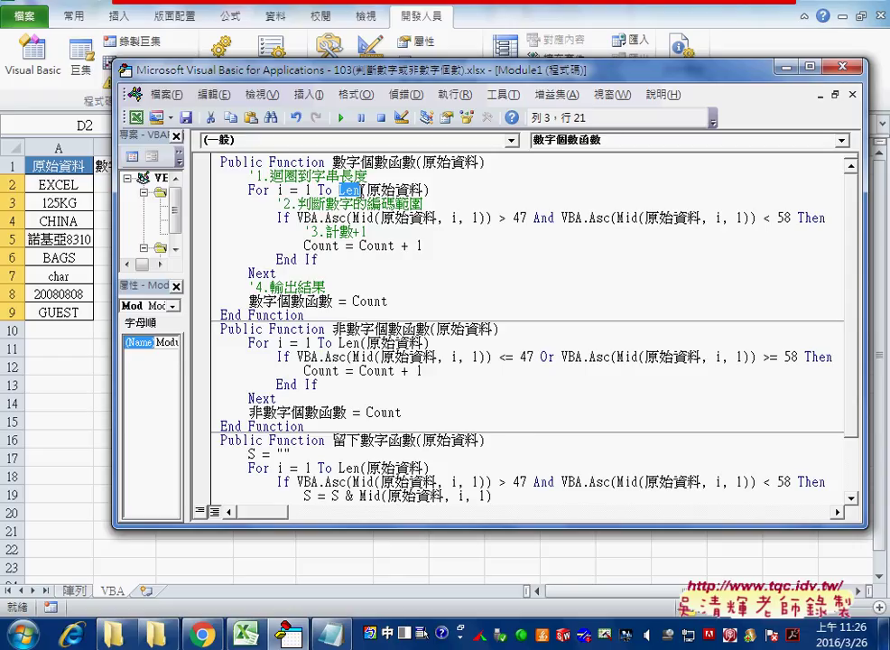
left_click_drag(353, 218, 374, 218)
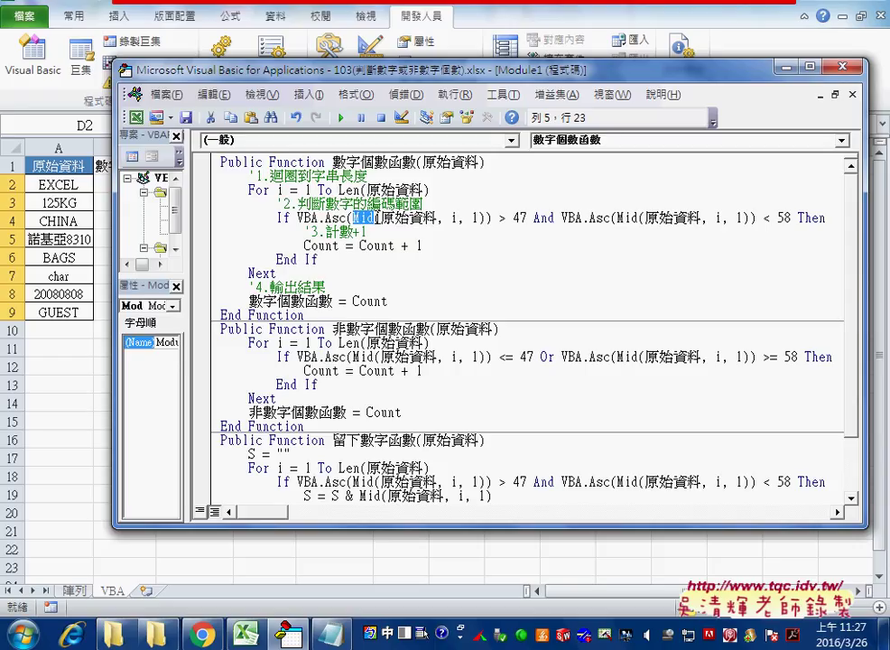
left_click_drag(298, 218, 786, 208)
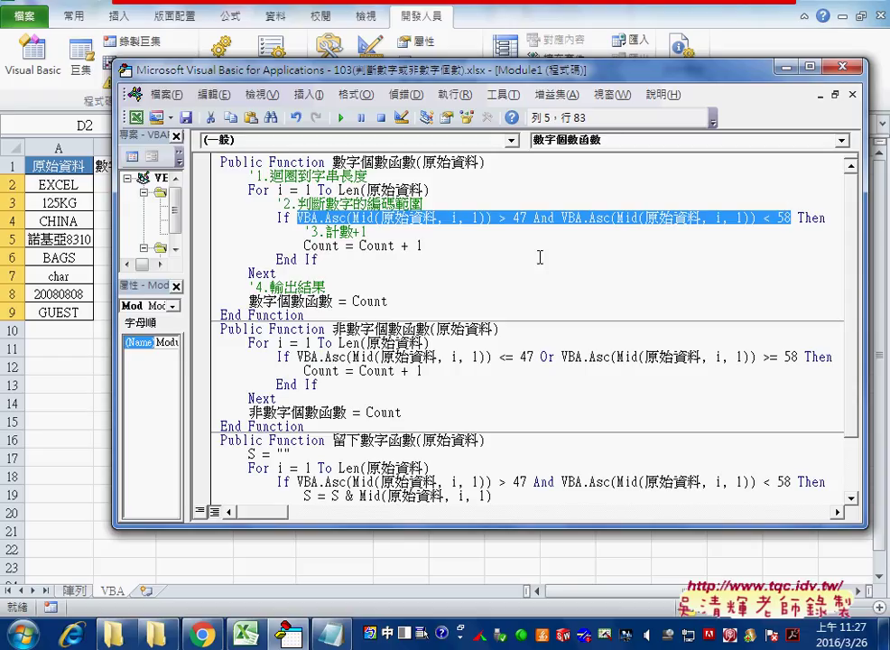
left_click_drag(361, 245, 426, 243)
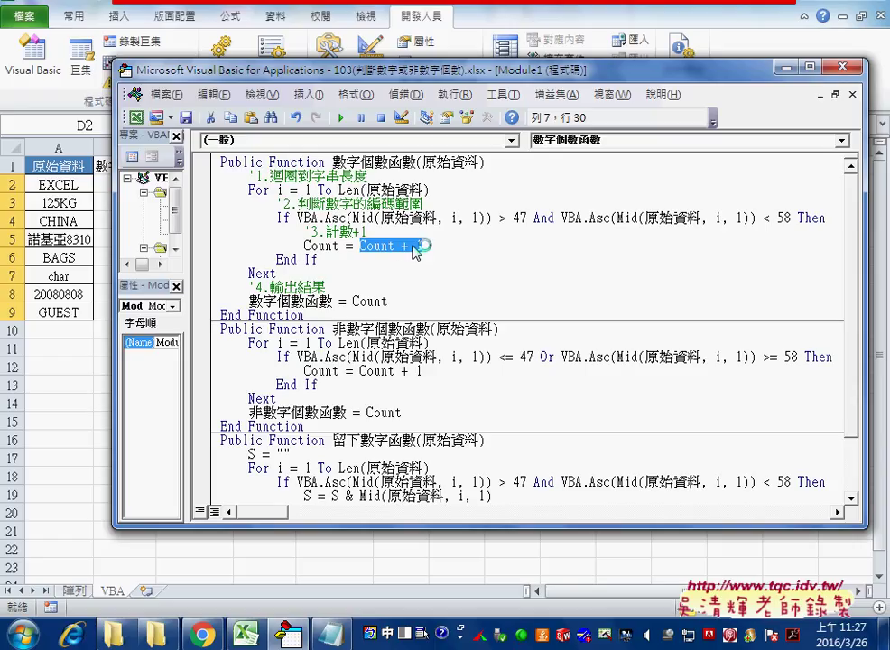
left_click(421, 245)
left_click_drag(360, 245, 423, 245)
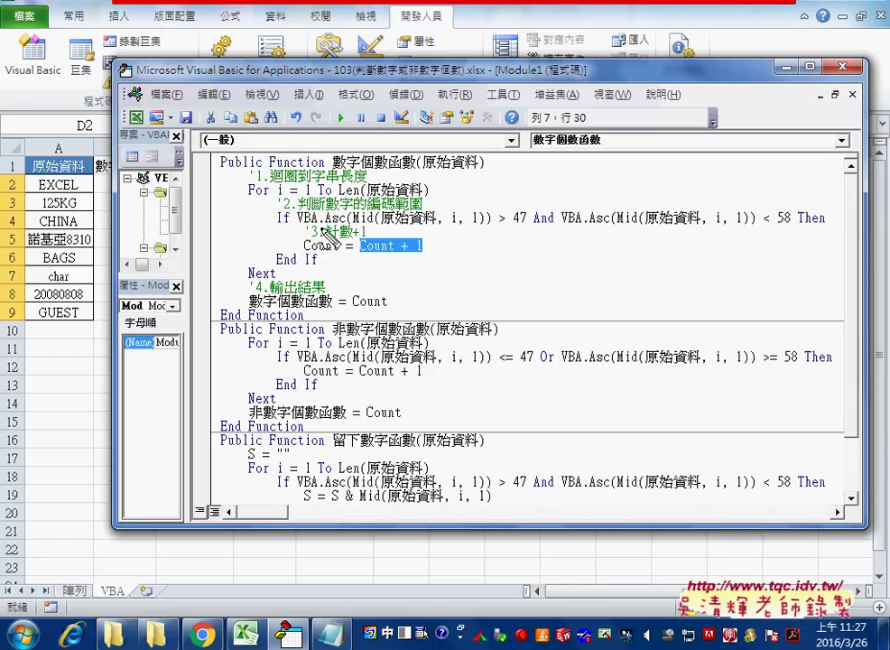
left_click_drag(322, 229, 318, 237)
mouse_move(383, 229)
left_mouse_down()
mouse_move(383, 236)
mouse_move(408, 230)
mouse_move(402, 237)
mouse_move(416, 238)
mouse_move(383, 266)
mouse_move(332, 258)
mouse_move(341, 264)
left_mouse_up()
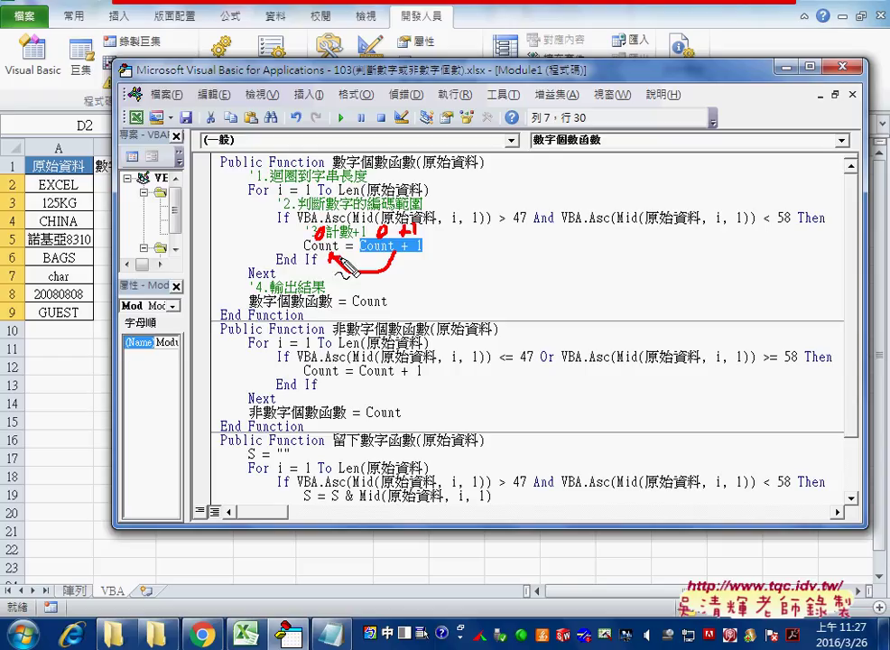
left_click_drag(311, 227, 324, 240)
left_click_drag(324, 227, 311, 240)
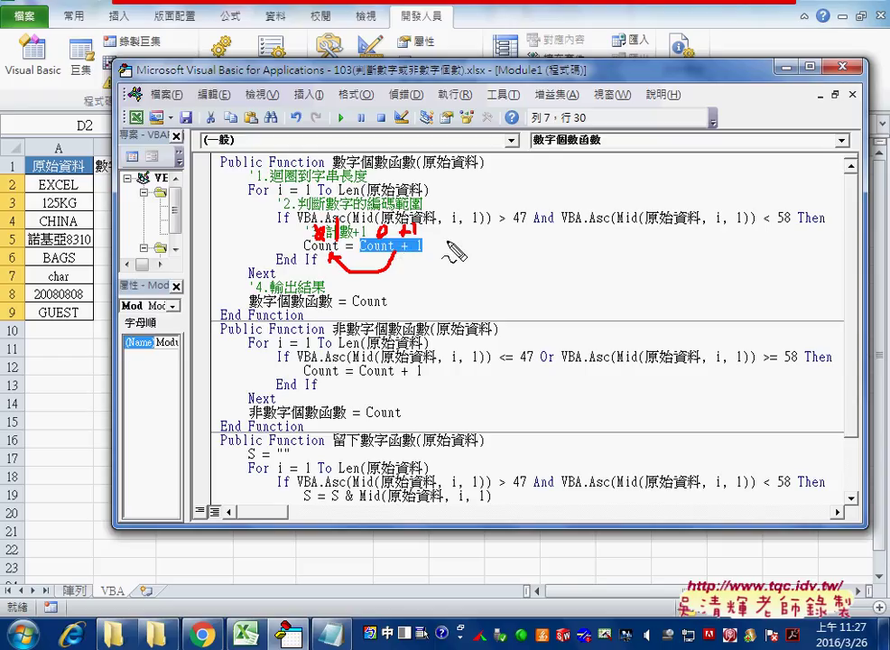
mouse_move(446, 236)
left_mouse_down()
mouse_move(446, 248)
mouse_move(466, 248)
mouse_move(461, 280)
mouse_move(373, 285)
mouse_move(333, 260)
left_mouse_up()
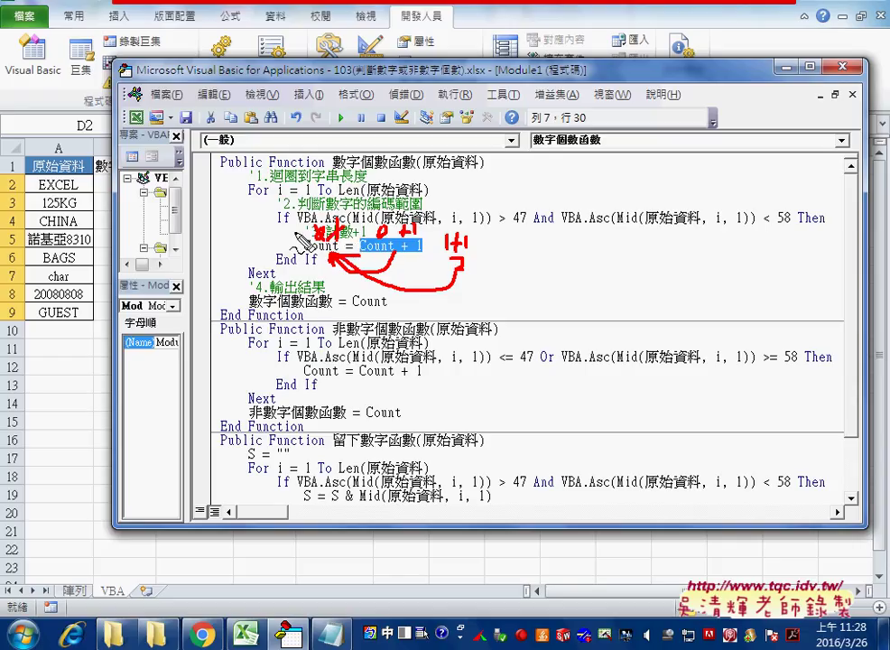
left_click_drag(295, 230, 309, 242)
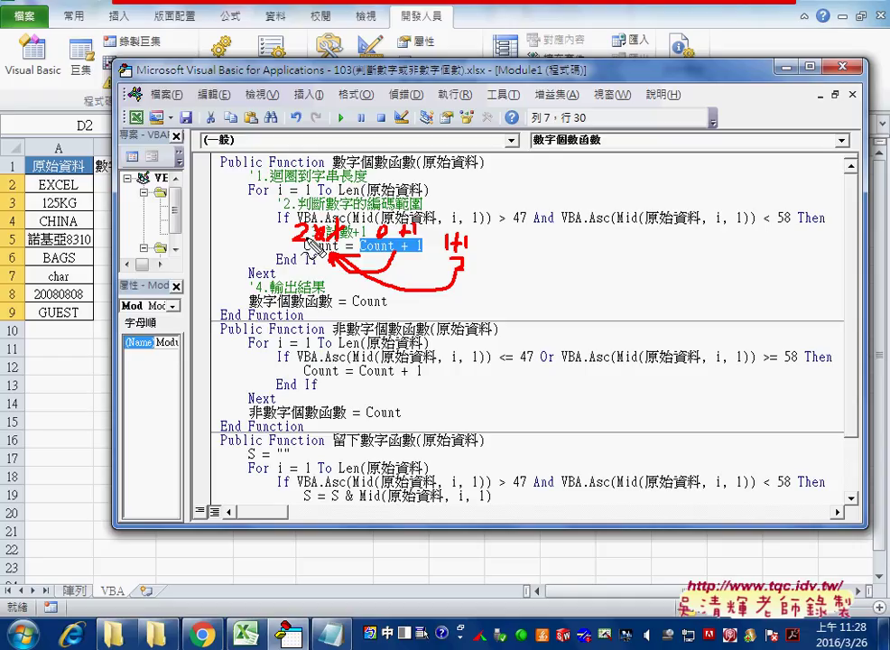
left_click_drag(352, 310, 386, 310)
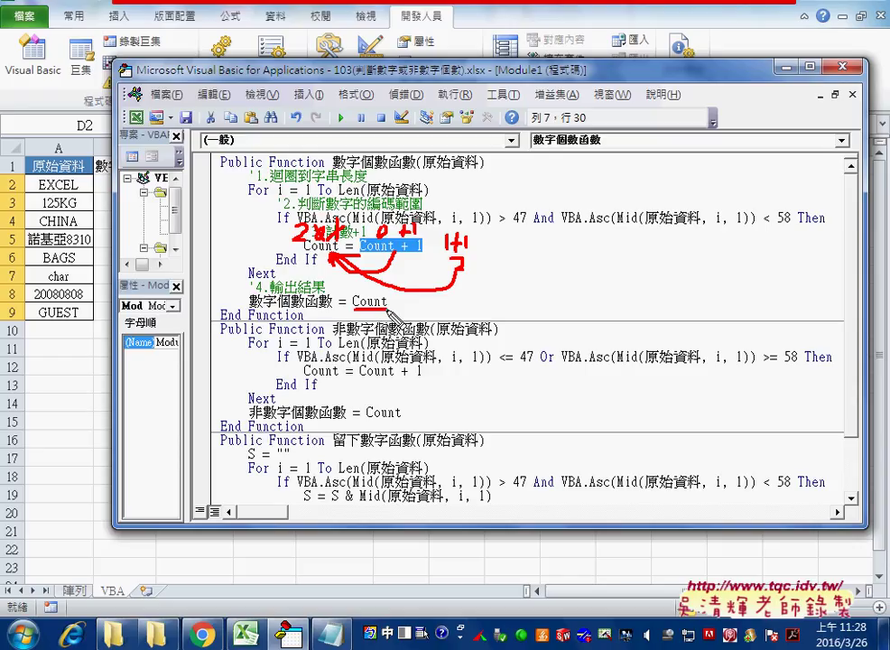
left_click_drag(332, 309, 252, 310)
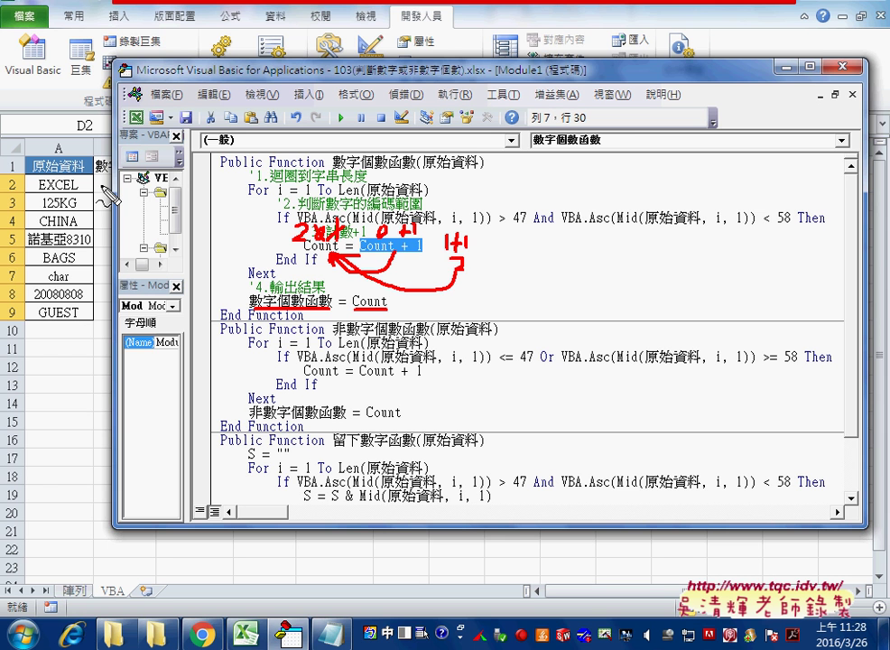
key("Escape")
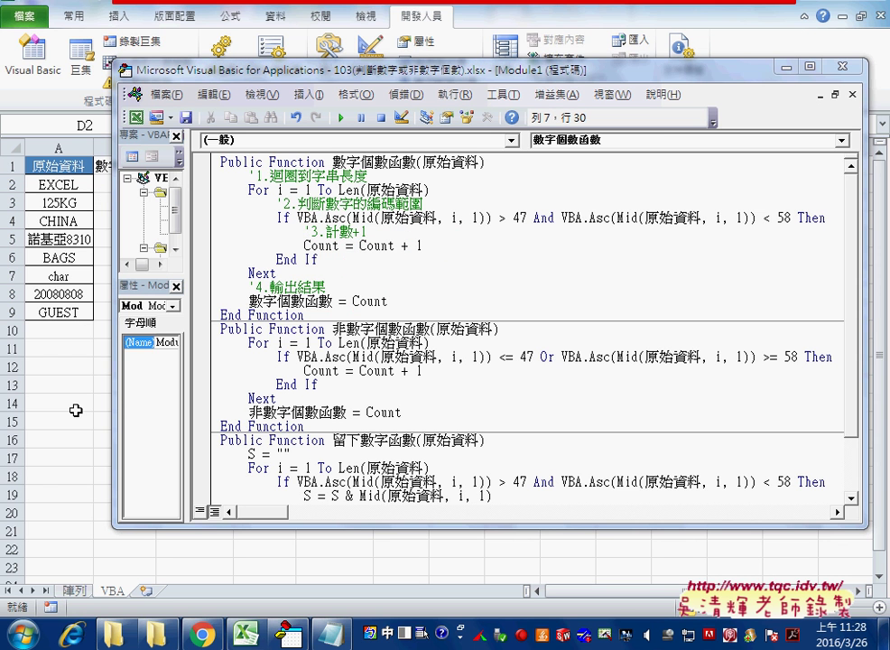
Select cell D2 and pick 留下數字函數 from Insert Function's user-defined list.
left_click(72, 406)
left_click(258, 184)
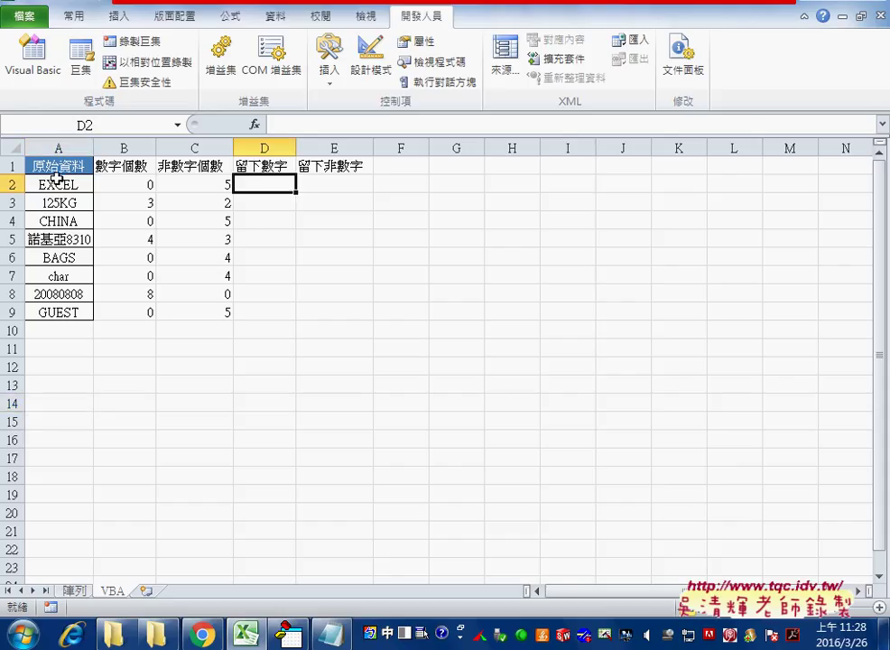
left_click(335, 184)
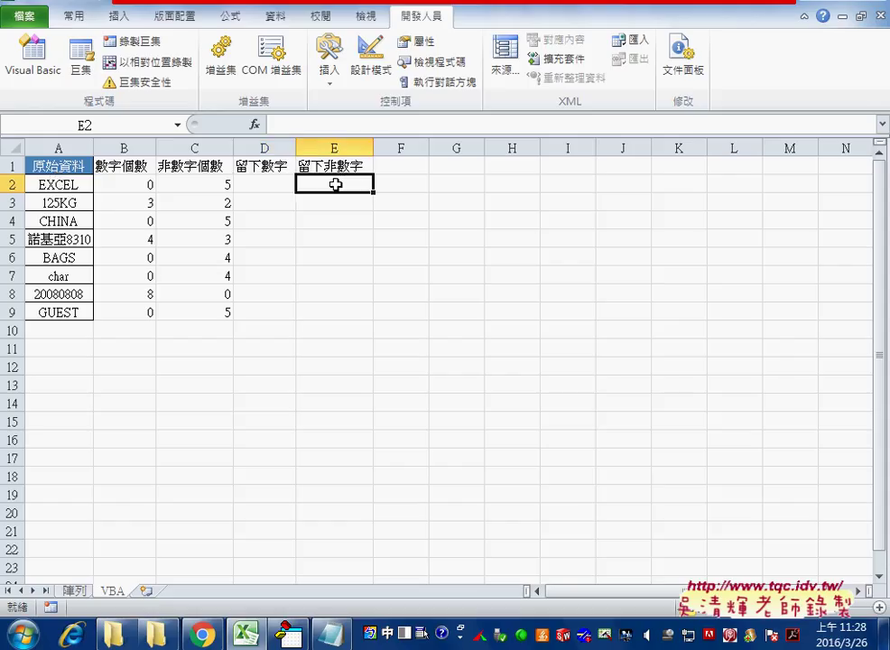
left_click(292, 184)
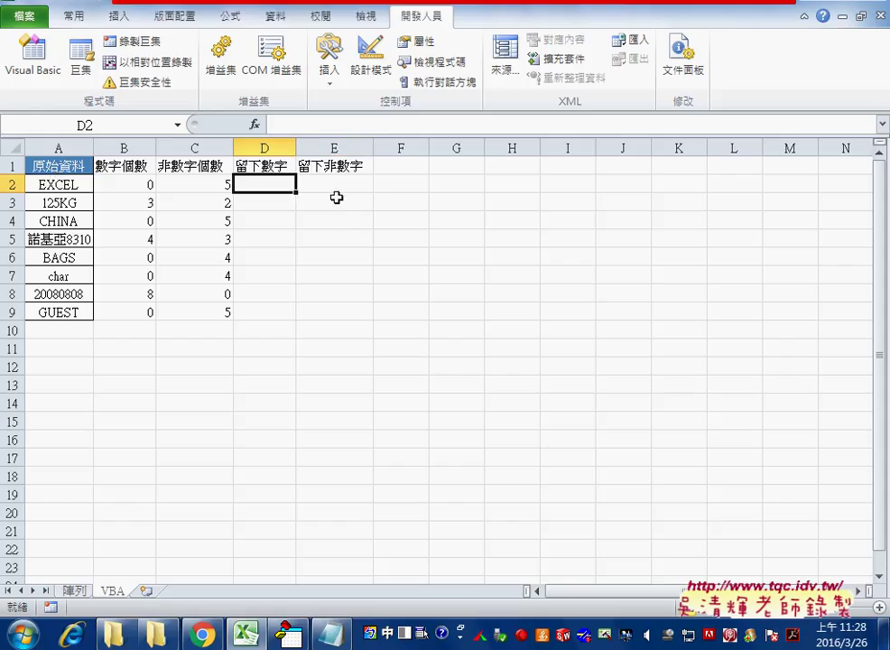
left_click(256, 124)
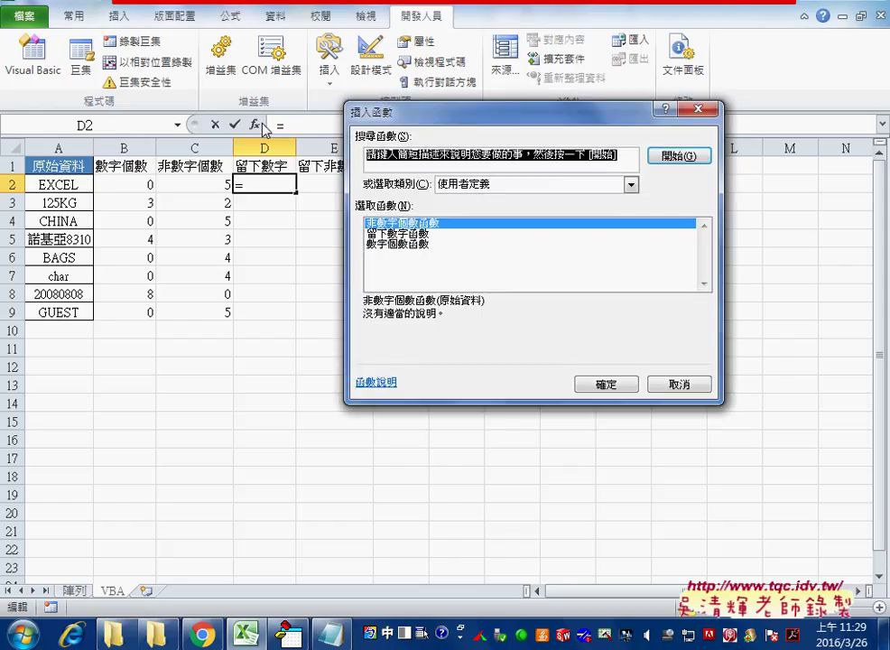
left_click(398, 234)
left_click_drag(469, 117, 526, 87)
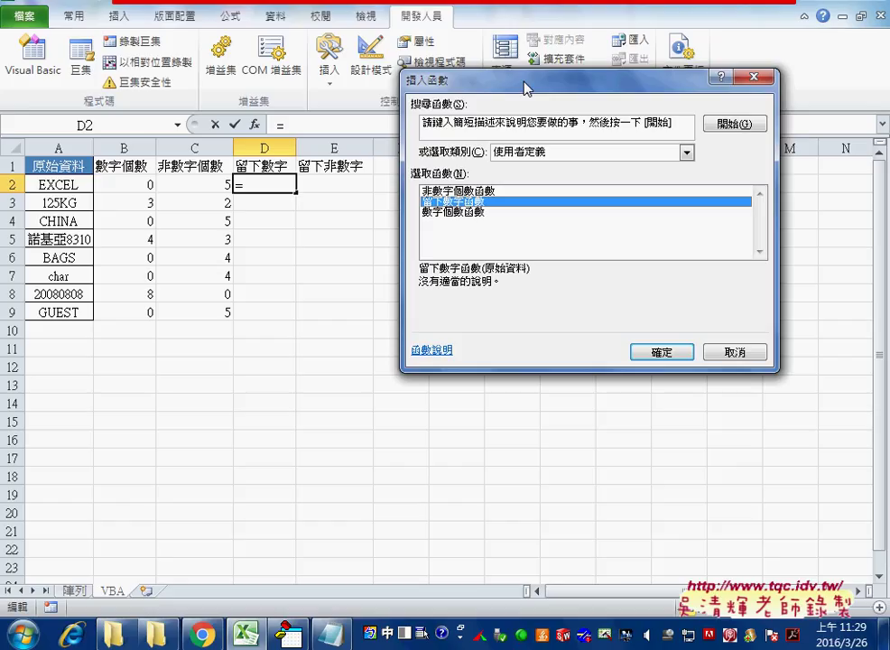
Set 原始資料 to A2, confirm, and fill the formula down to D9.
left_click(662, 352)
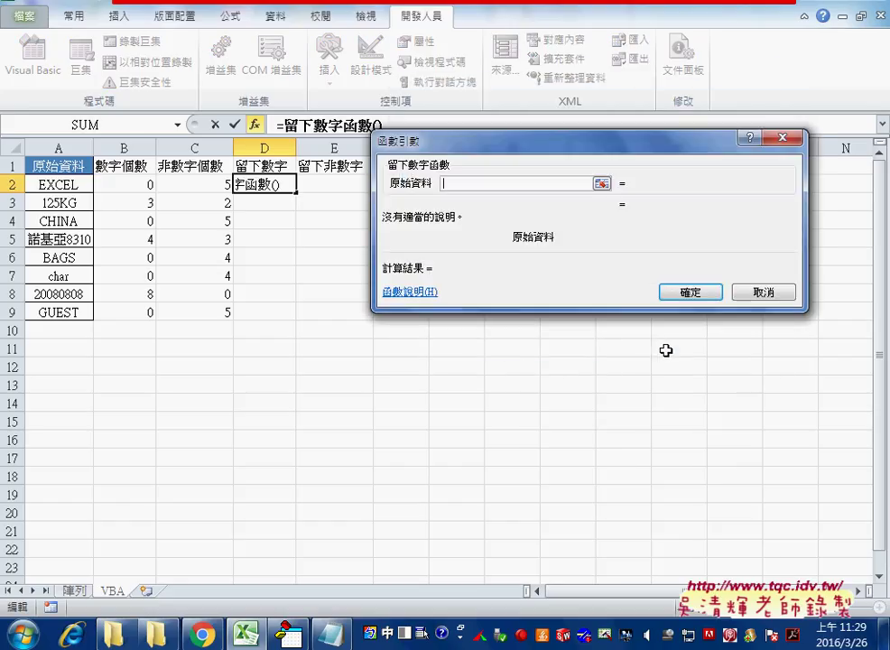
left_click(69, 187)
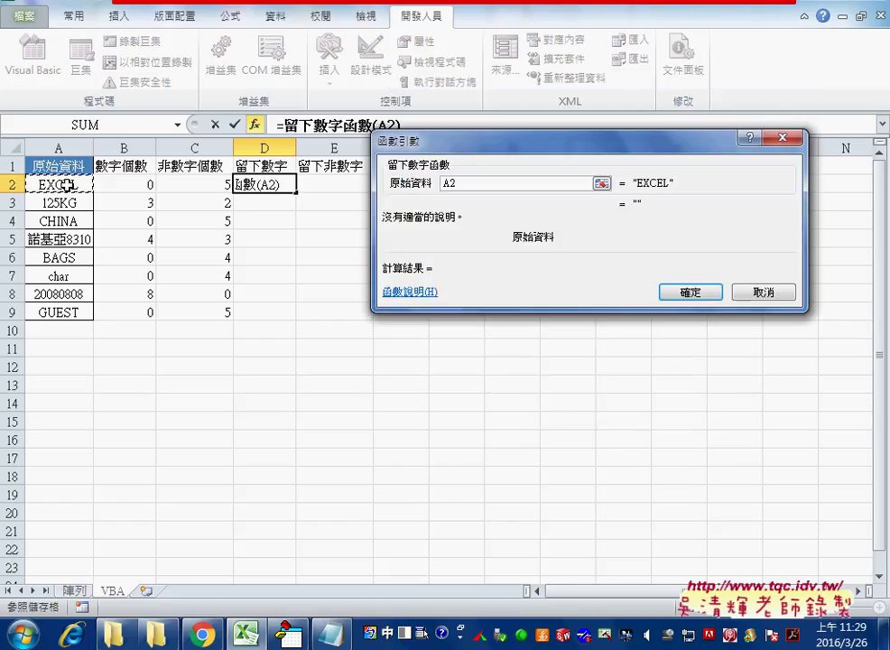
left_click(688, 291)
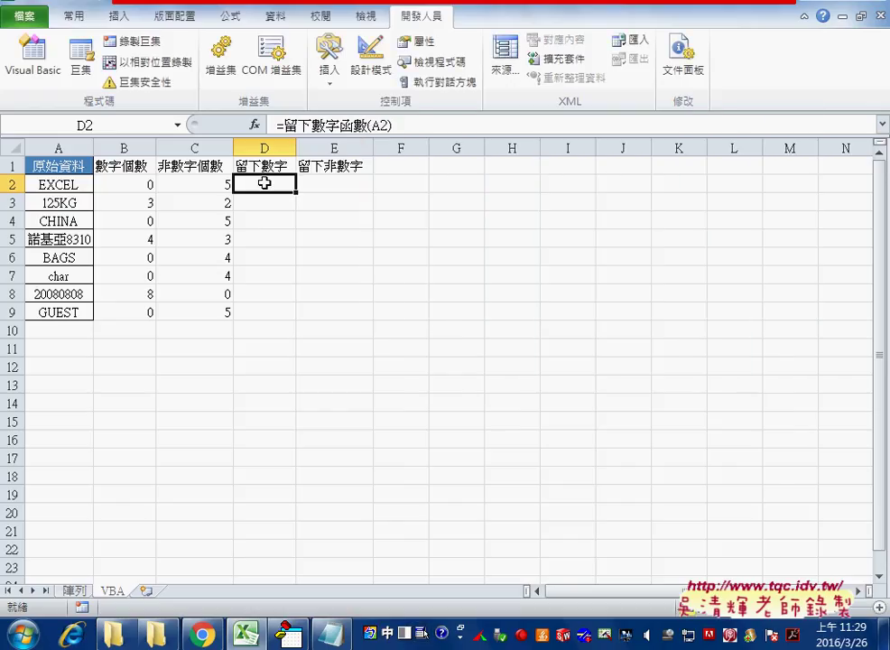
left_click_drag(295, 192, 286, 316)
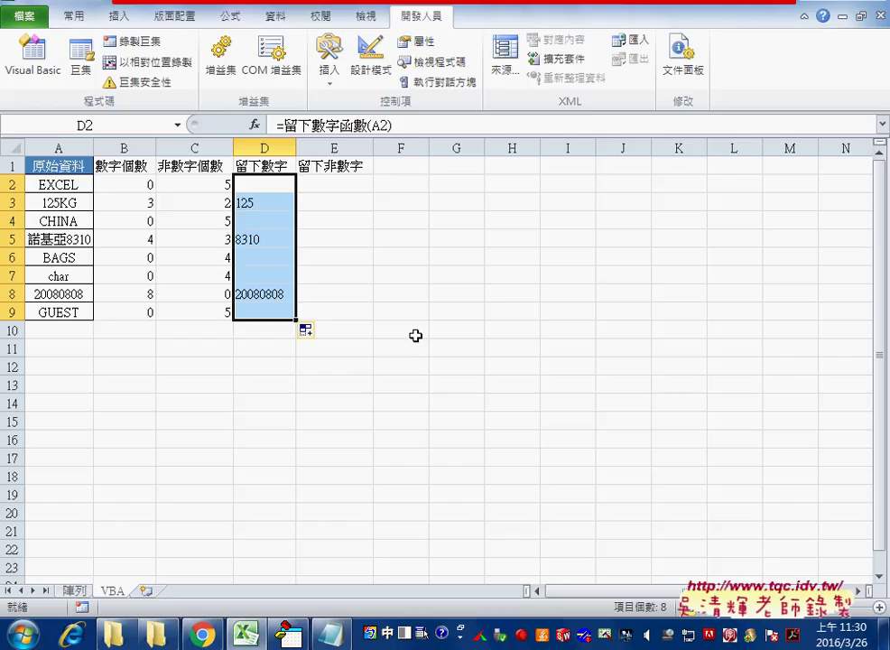
Copy the 數字個數函數 code and paste it over the 留下數字函數 block.
key("alt+F11")
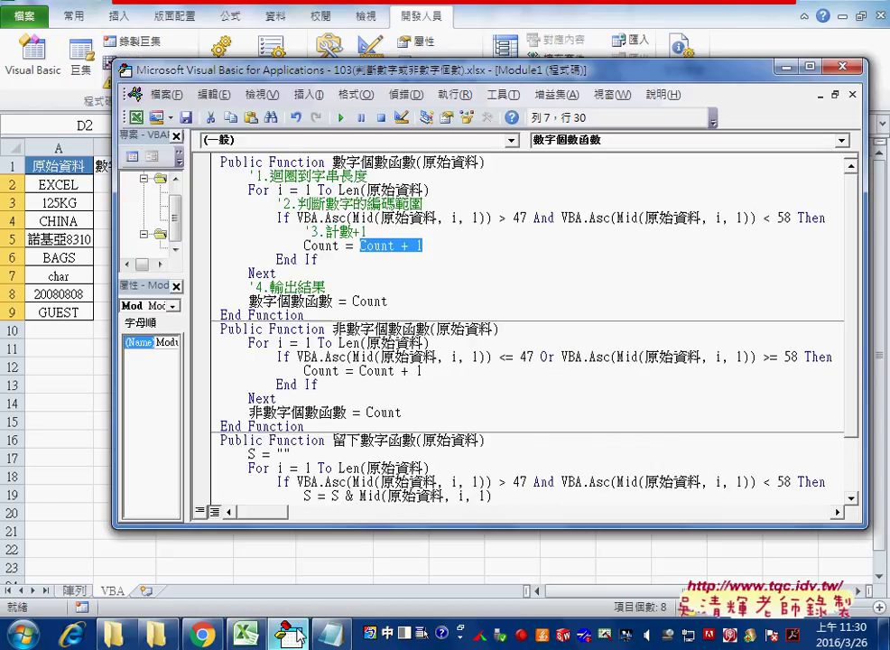
left_click(502, 273)
scroll(434, 280, "down", 2)
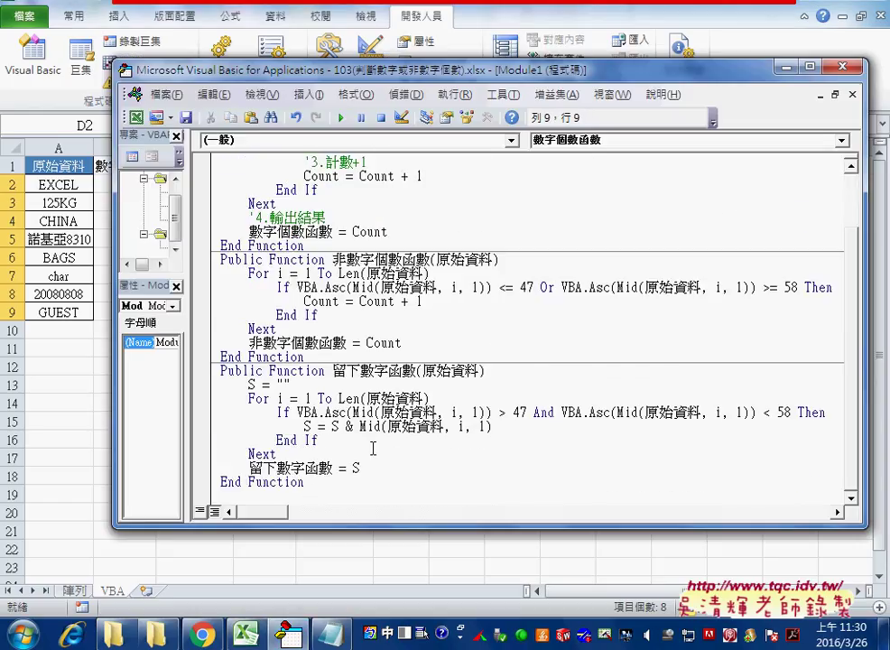
scroll(373, 449, "up", 2)
left_click_drag(307, 318, 209, 156)
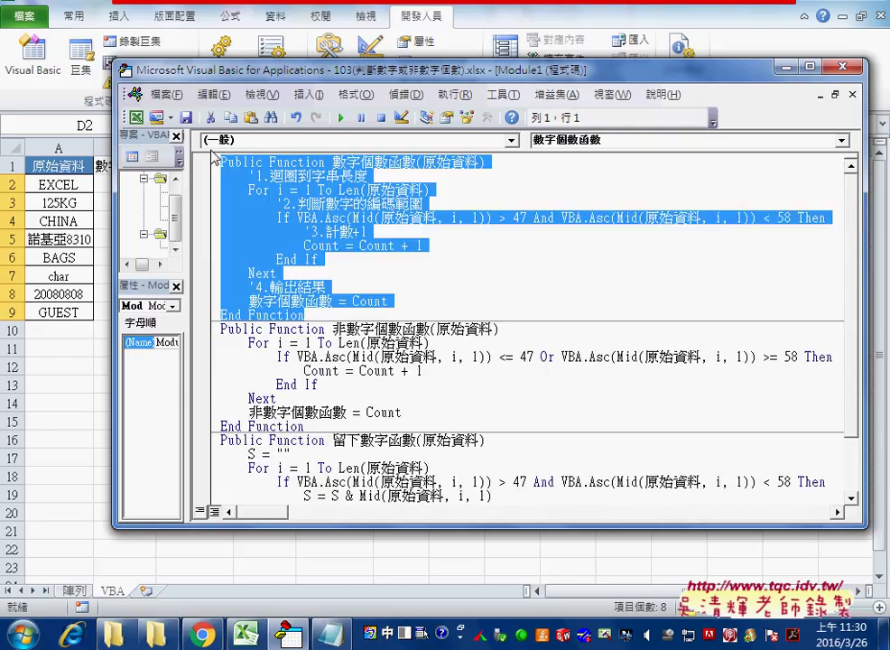
scroll(214, 157, "down", 2)
mouse_move(311, 482)
left_mouse_down()
mouse_move(217, 356)
mouse_move(213, 374)
left_mouse_up()
key("ctrl+v")
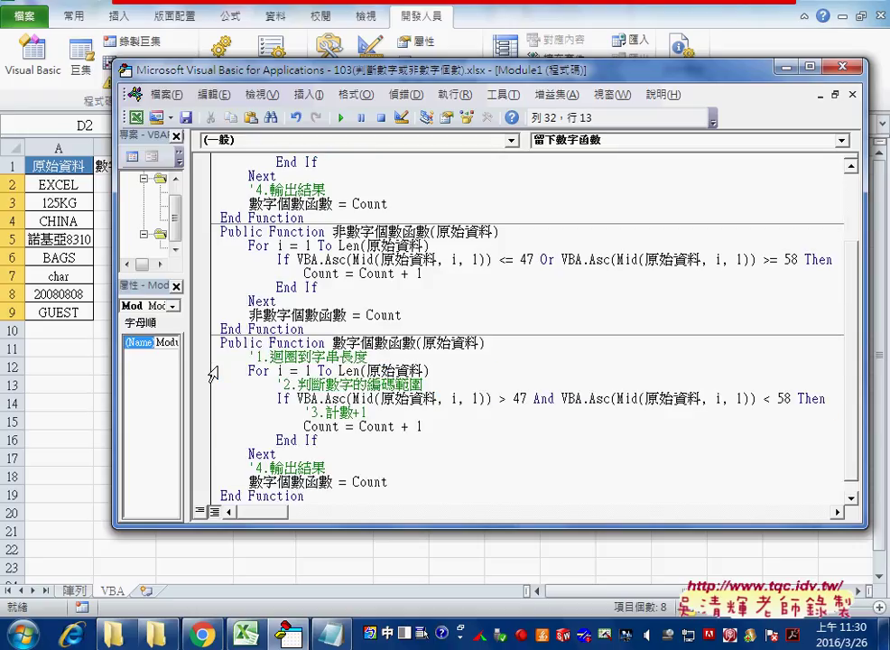
Change the pasted function's name to 留下數字函數 and paste that name into its result line.
left_click_drag(361, 343, 389, 344)
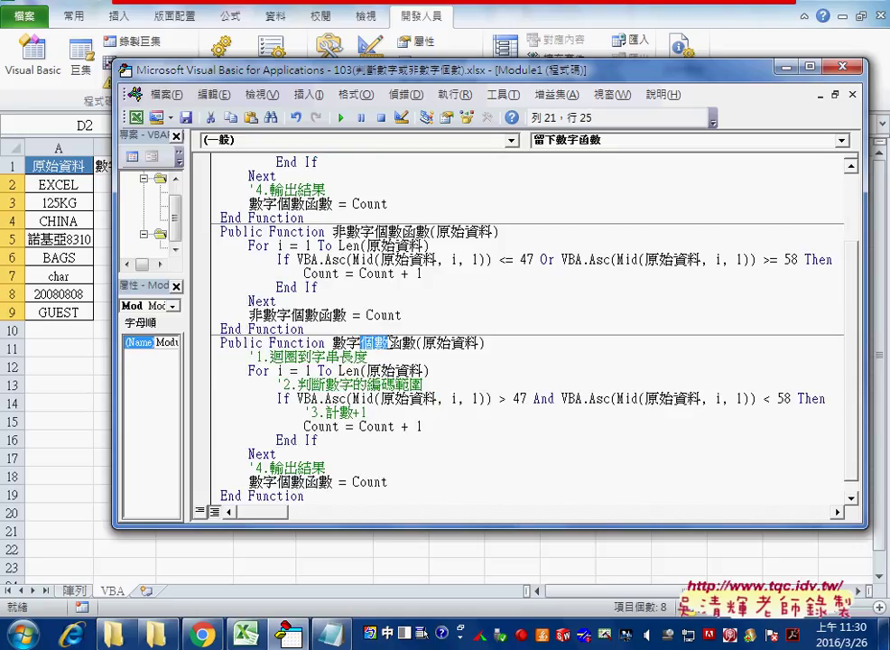
key("Delete")
key("Left")
key("Left")
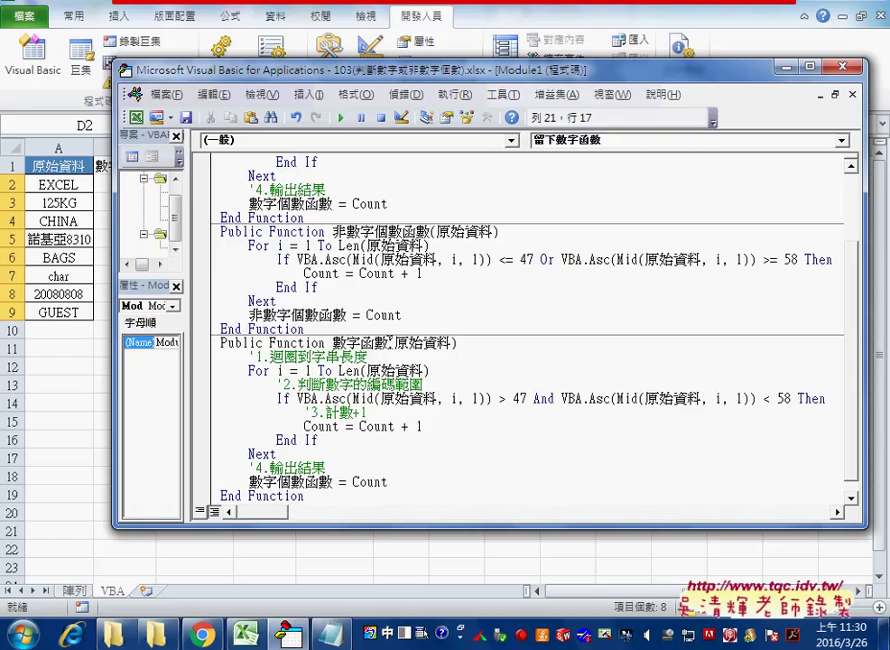
type("流")
type("留下")
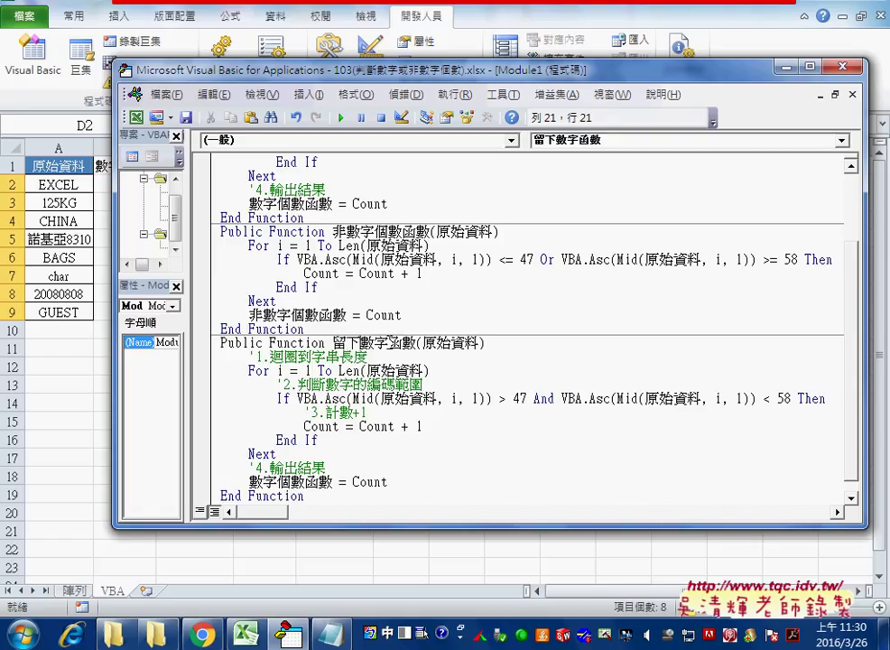
key("shift+Right")
key("shift+Right")
key("shift+Right")
key("shift+Right")
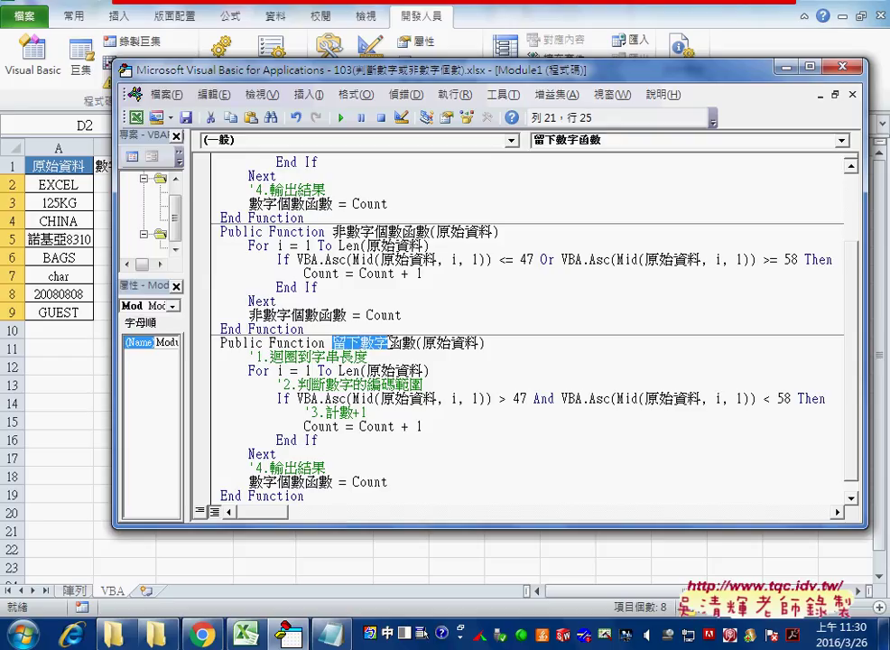
key("shift+Right")
key("shift+Right")
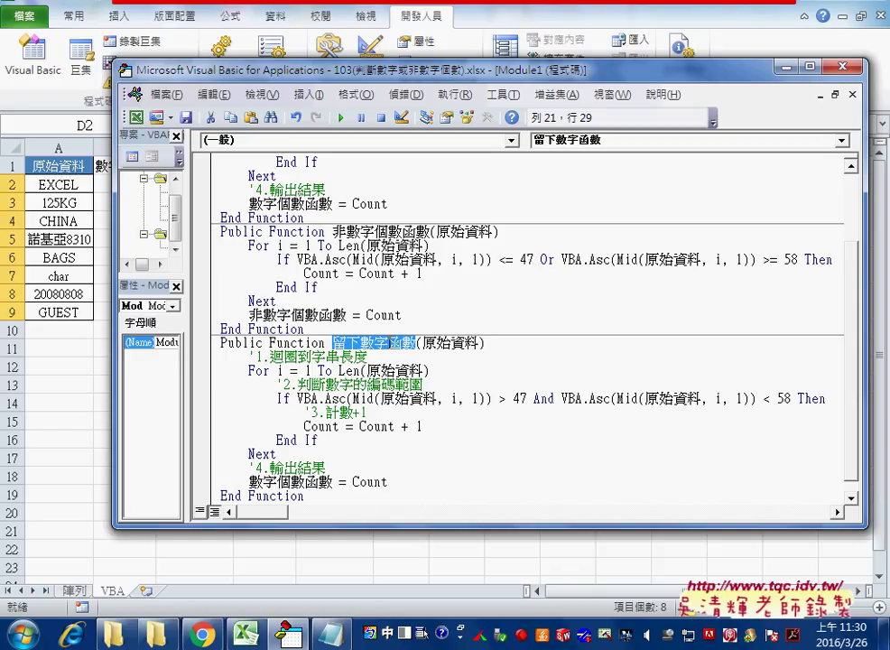
left_click_drag(332, 481, 307, 481)
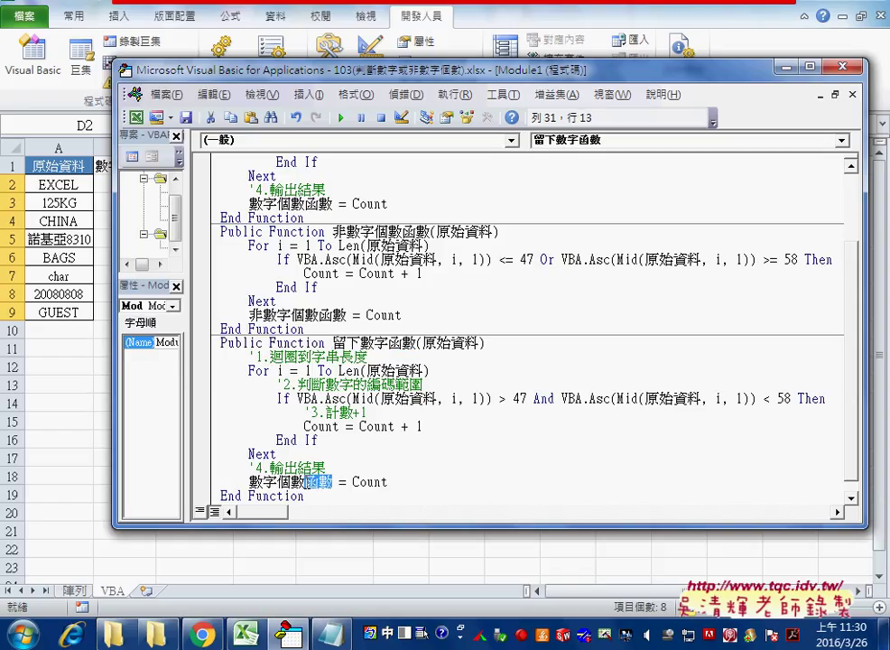
key("shift+Left")
key("shift+Left")
key("shift+Left")
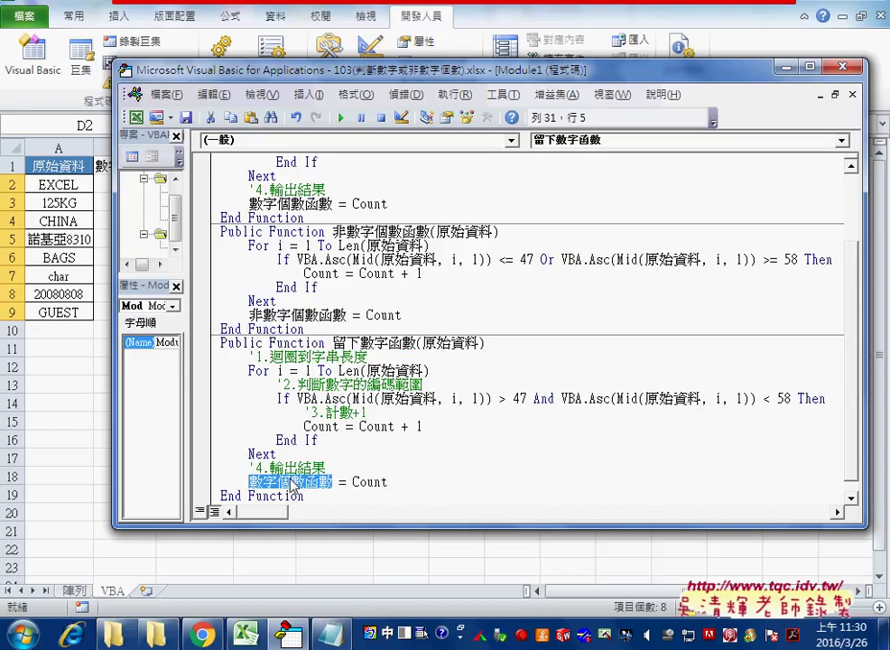
key("ctrl+v")
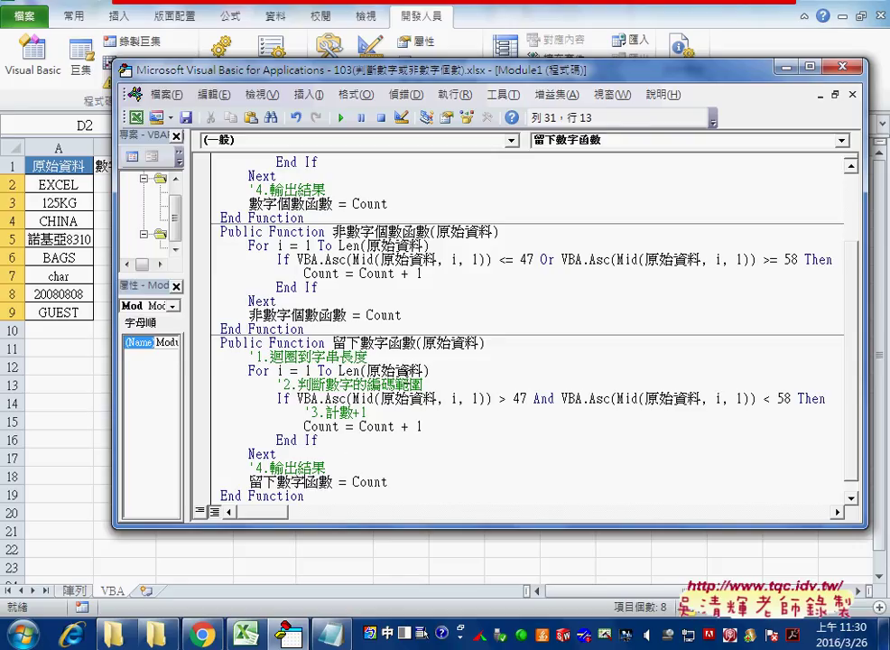
left_click(398, 312)
Replace the Count = Count + 1 line with S = S &, dismissing the compile error.
left_click_drag(297, 398, 818, 398)
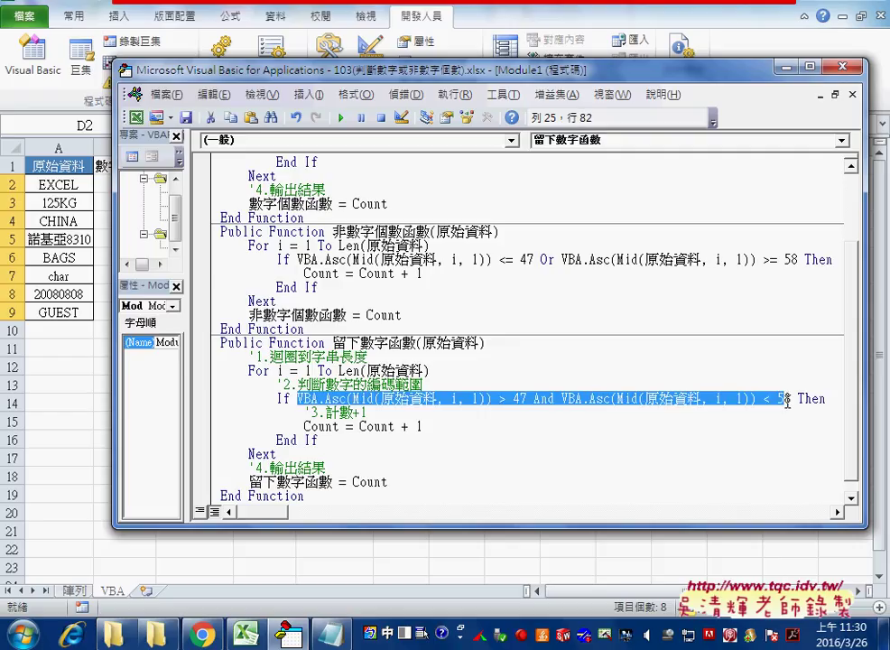
left_click(818, 398)
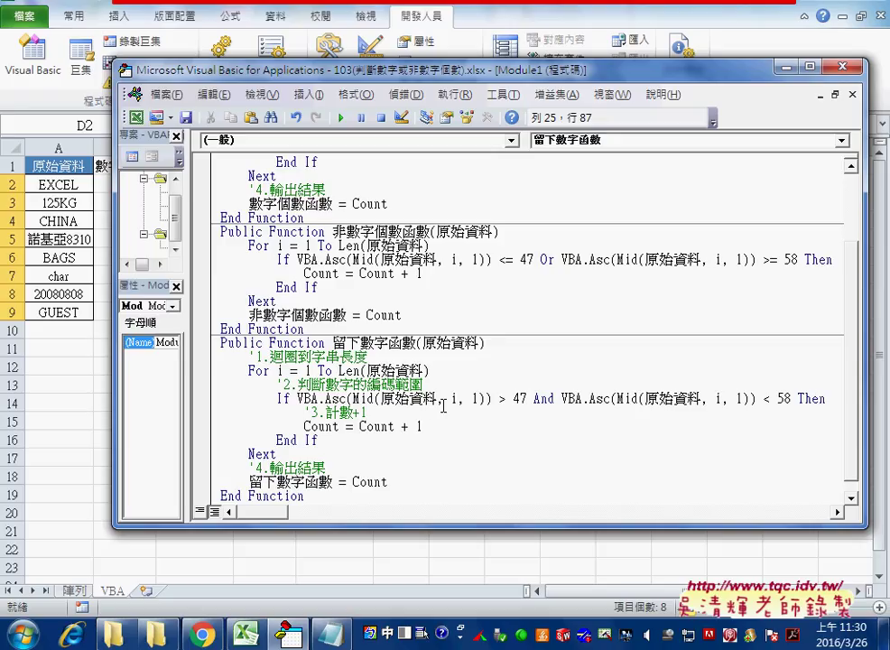
left_click_drag(421, 427, 306, 425)
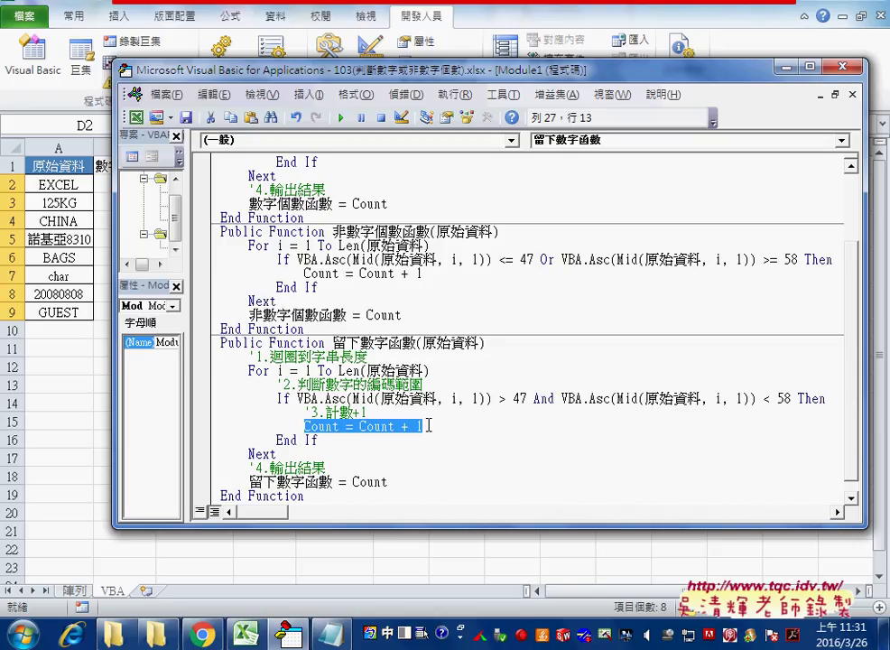
type("S")
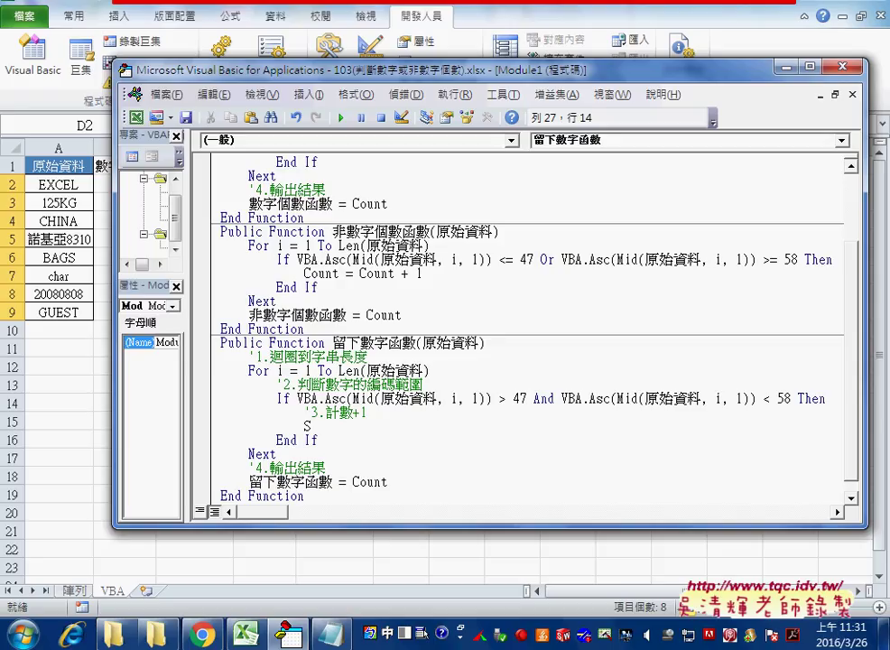
type("r")
key("shift")
type("=")
type("S ")
type("&")
left_click(360, 398)
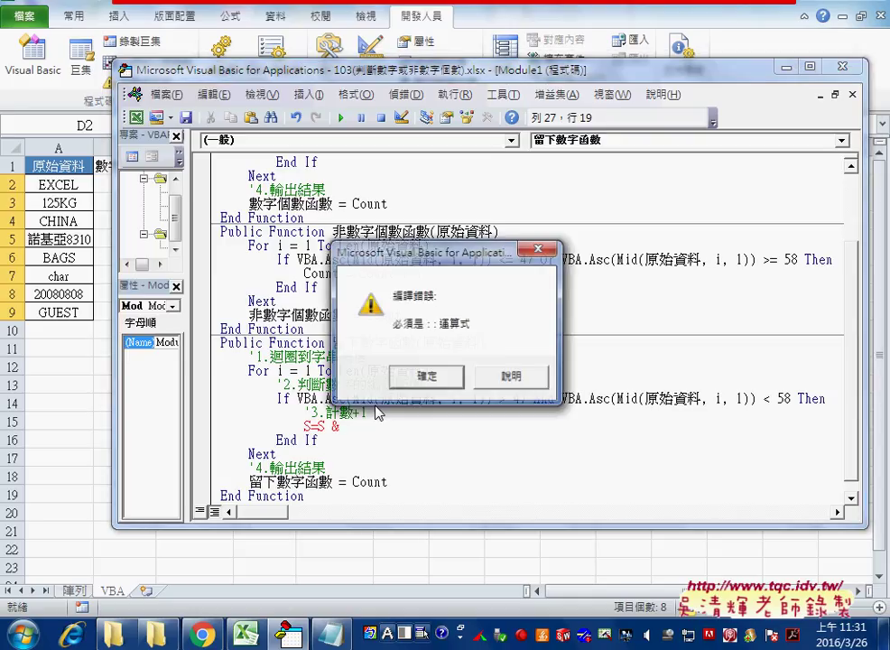
key("Return")
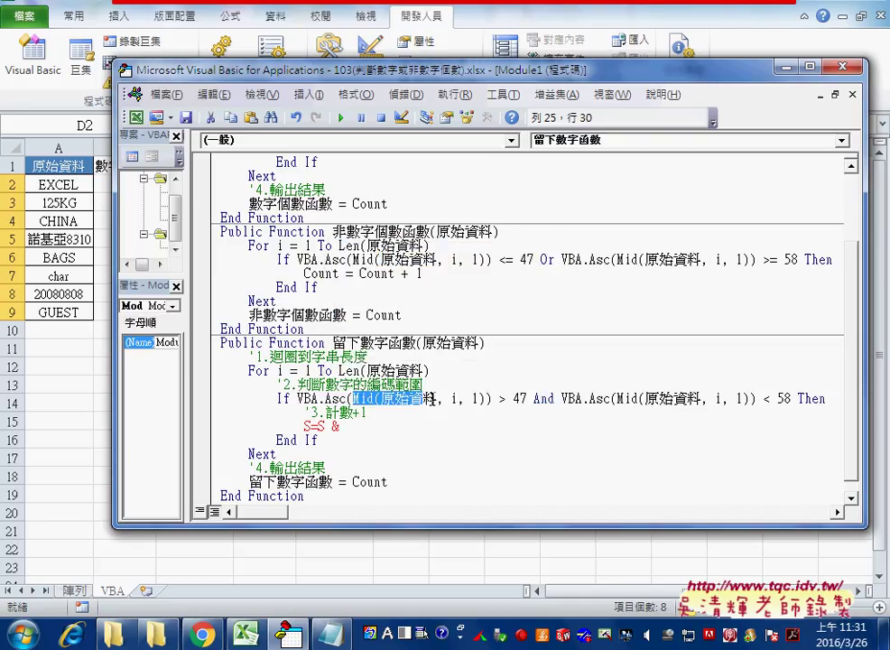
Complete the accumulation line as S = S & Mid(原始資料, i, 1).
left_click_drag(362, 398, 485, 398)
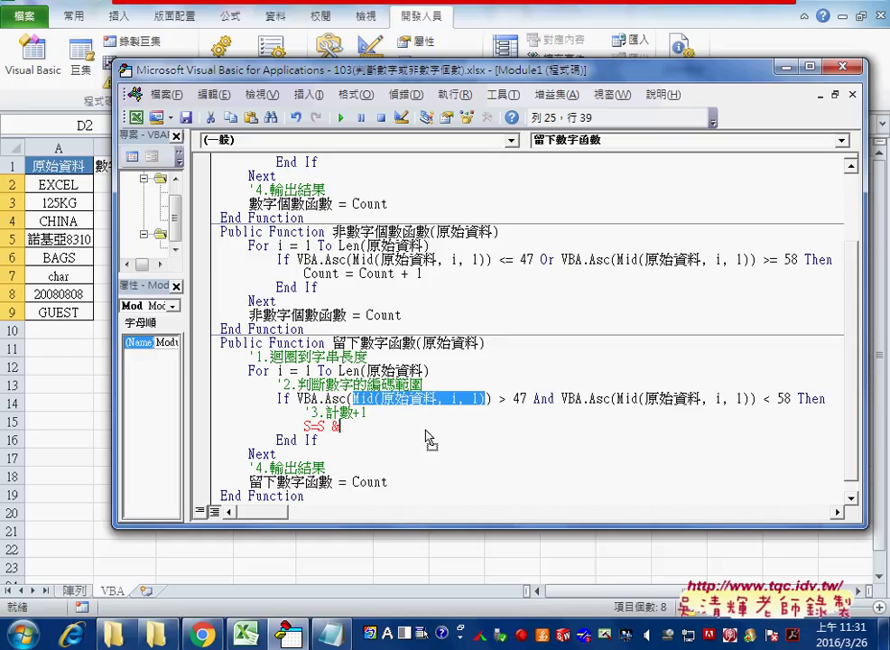
left_click_drag(429, 440, 431, 439)
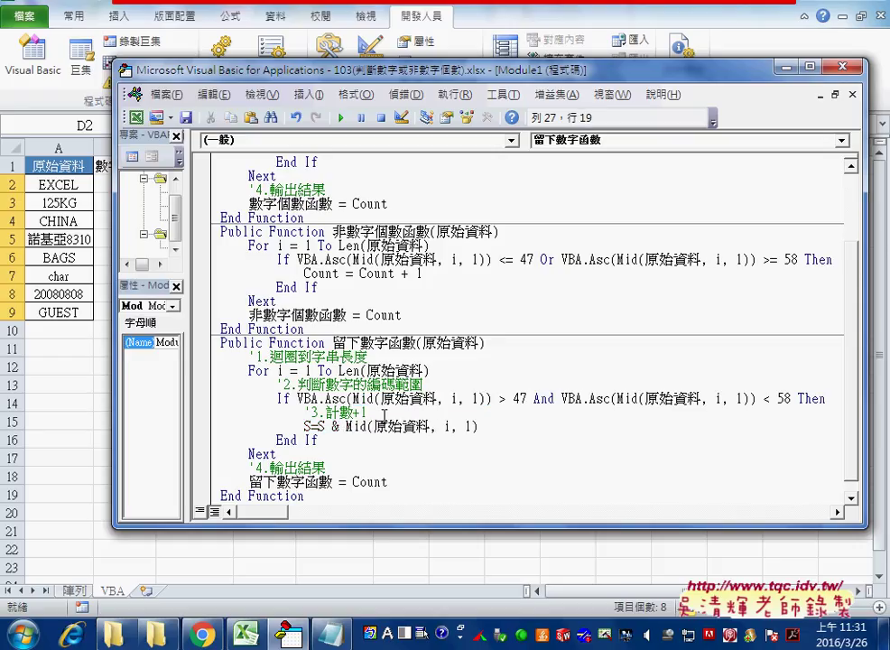
left_click(357, 398)
left_click_drag(355, 399, 473, 400)
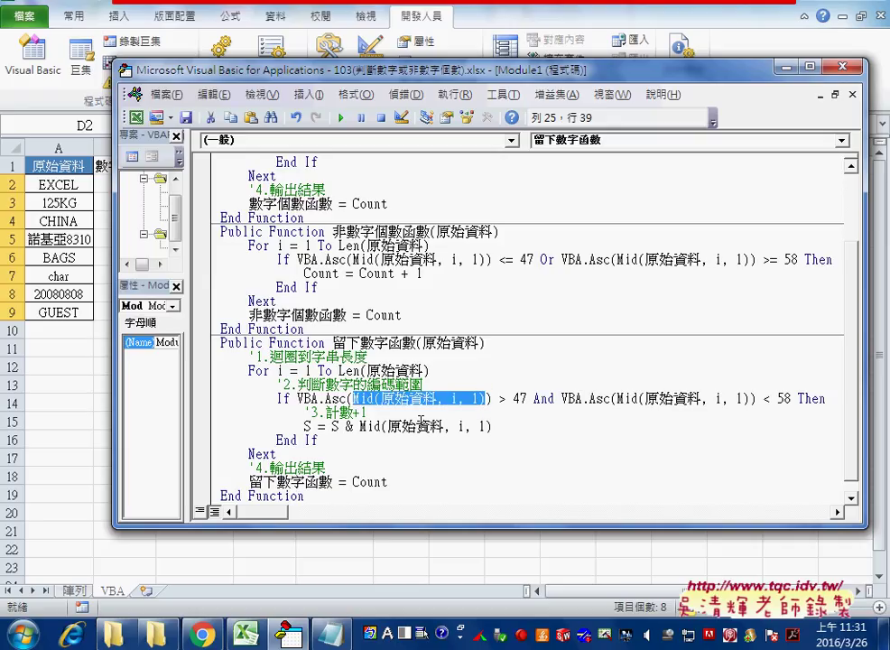
left_click_drag(490, 426, 359, 426)
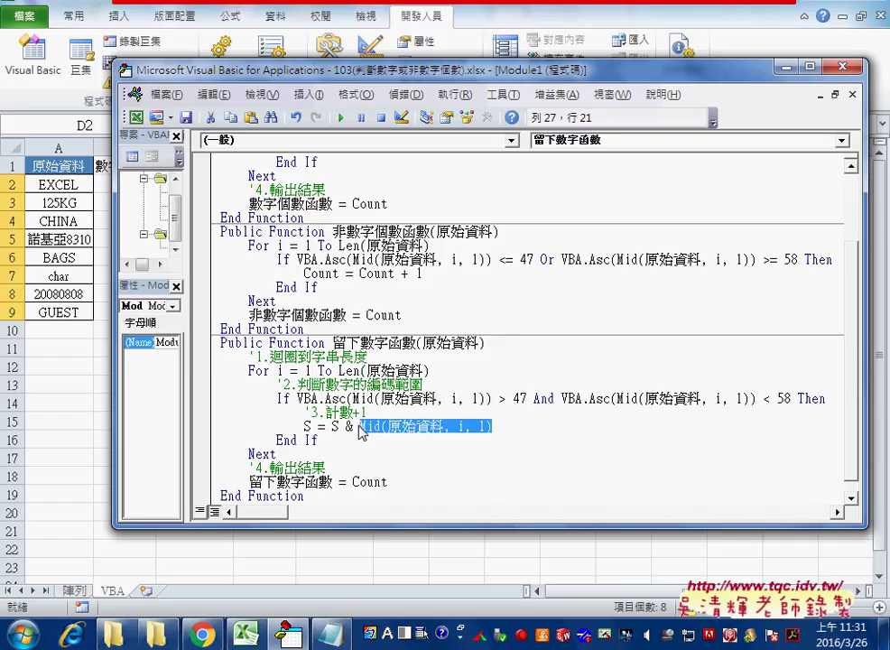
double_click(308, 426)
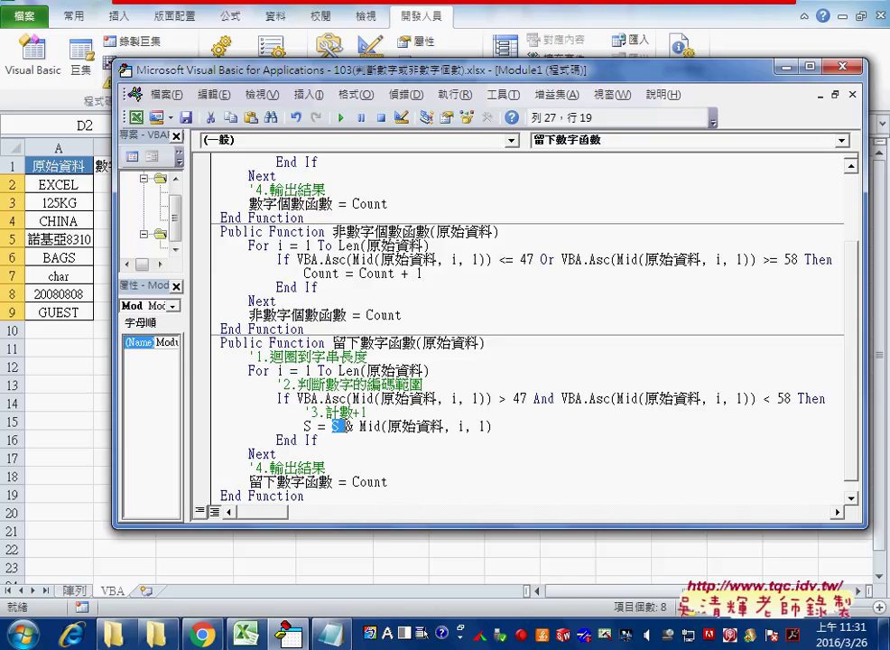
left_click_drag(330, 426, 339, 426)
Change the result line to 留下數字函數 = S.
left_click_drag(390, 482, 354, 481)
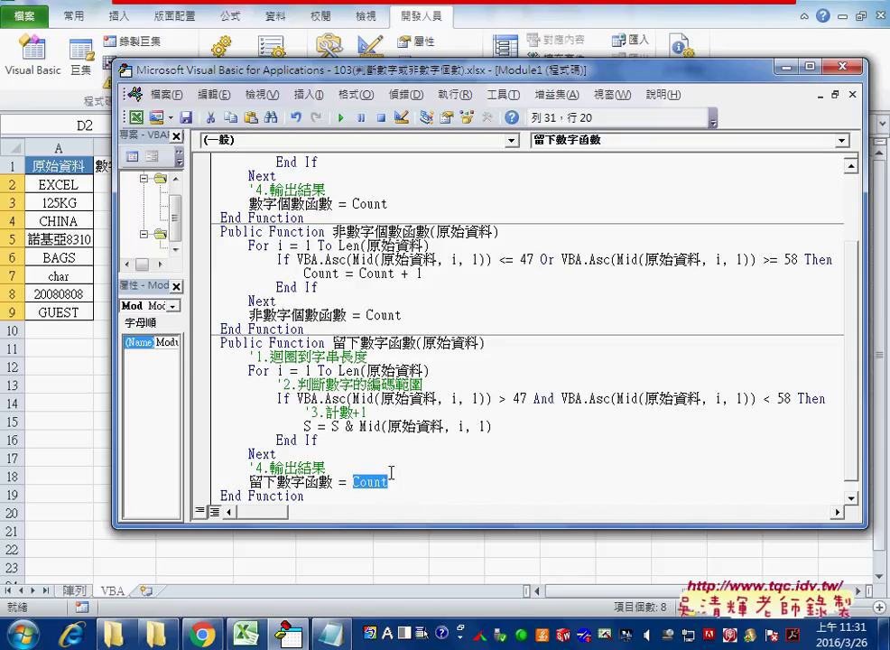
type("S")
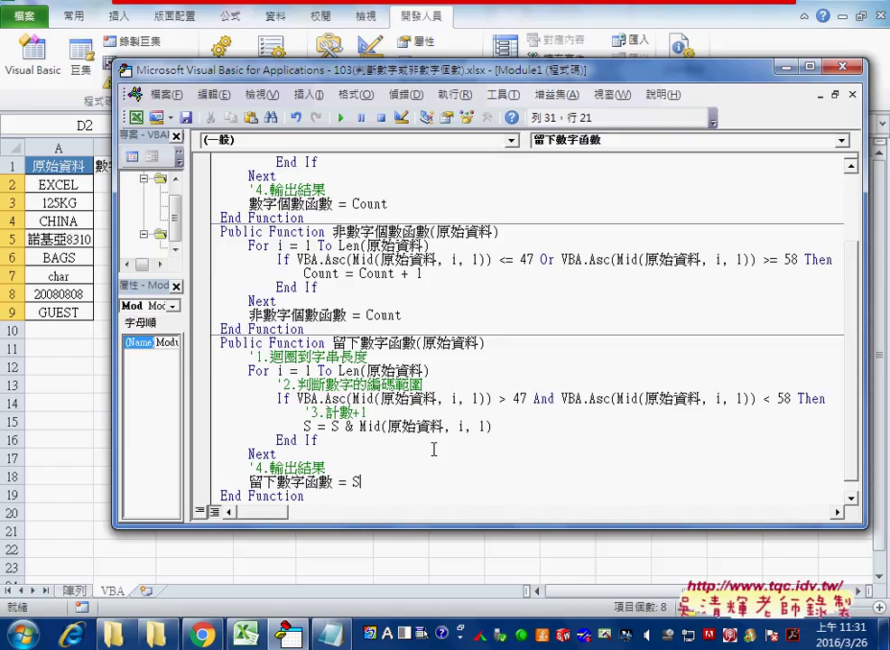
left_click(434, 448)
left_click(419, 401)
left_click(381, 426)
key("Up")
key("Up")
key("Up")
key("Down")
key("Down")
key("Down")
key("Down")
Re-enter D2's formula and fill it to D9, giving extracted digits and 0 for digit-free rows.
left_click_drag(302, 69, 519, 81)
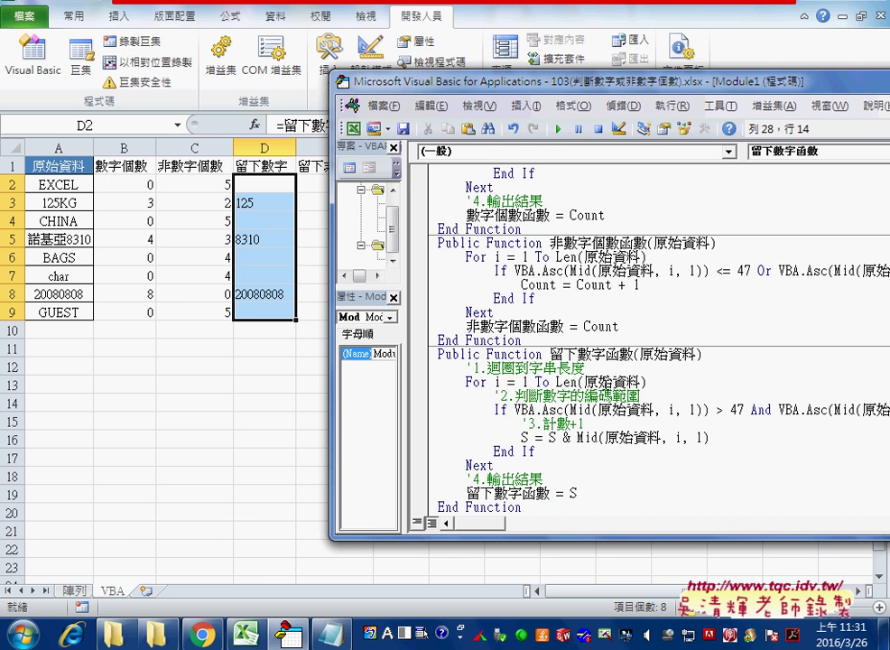
left_click(267, 366)
left_click(265, 184)
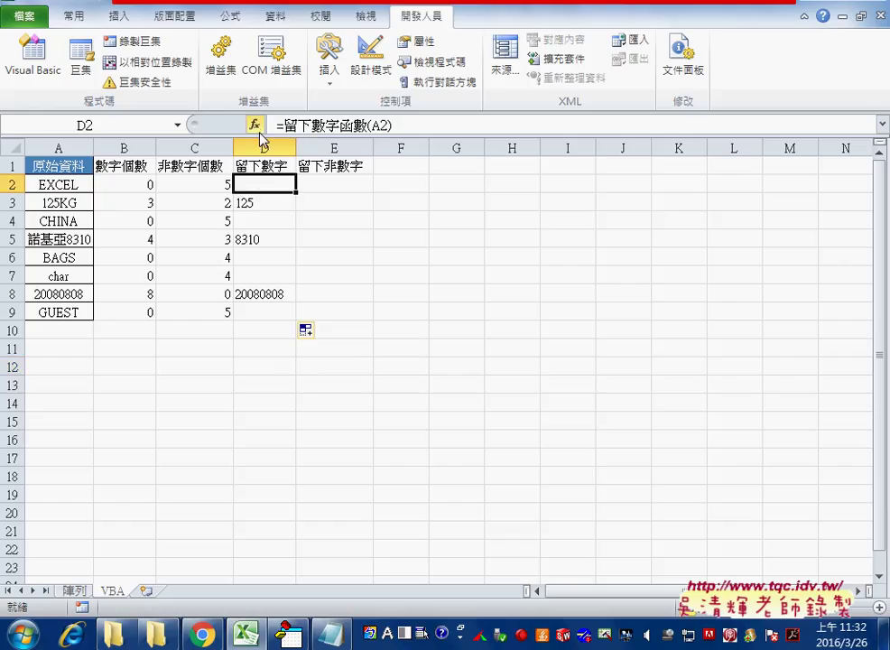
left_click(281, 126)
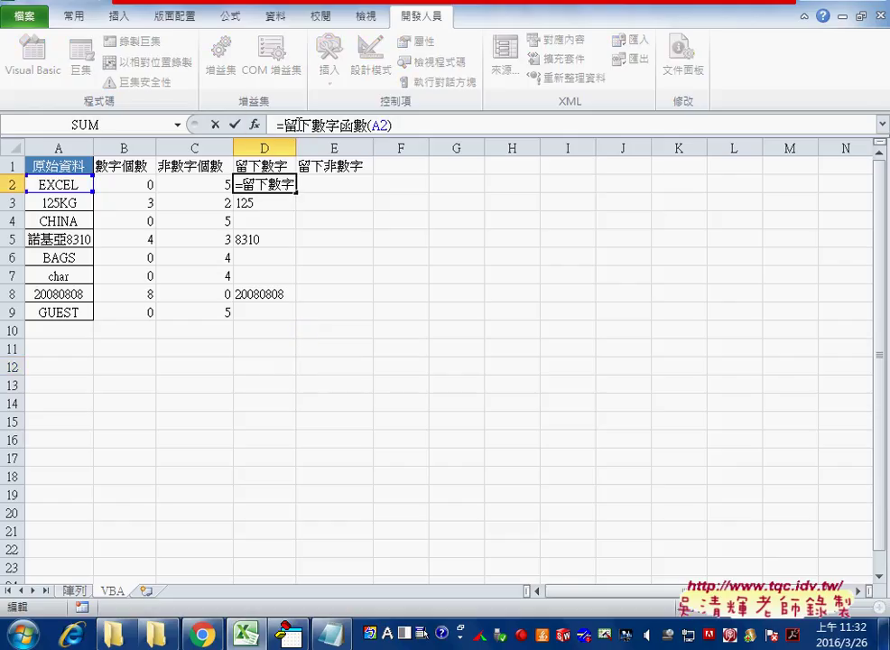
left_click(237, 127)
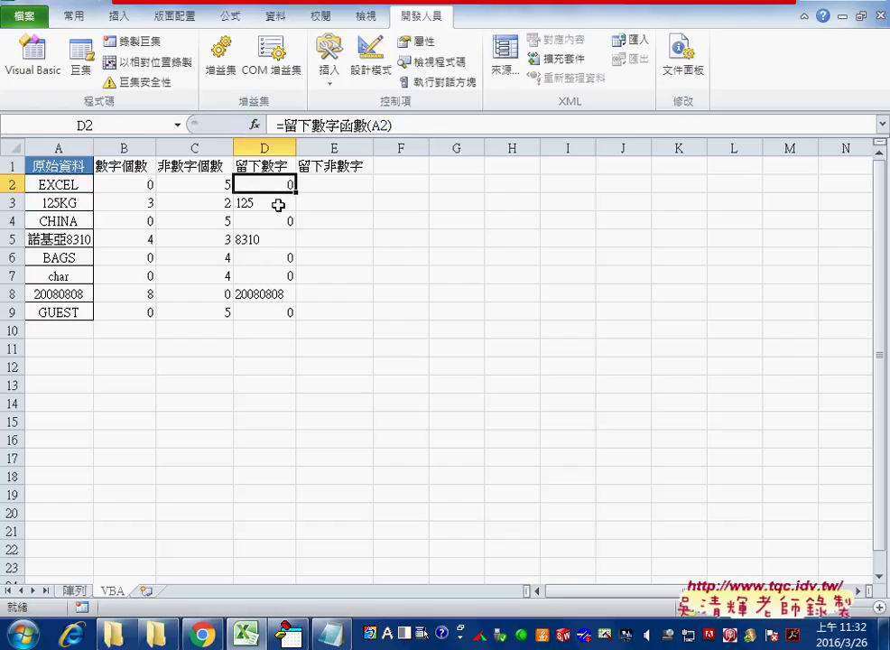
left_click_drag(296, 193, 296, 318)
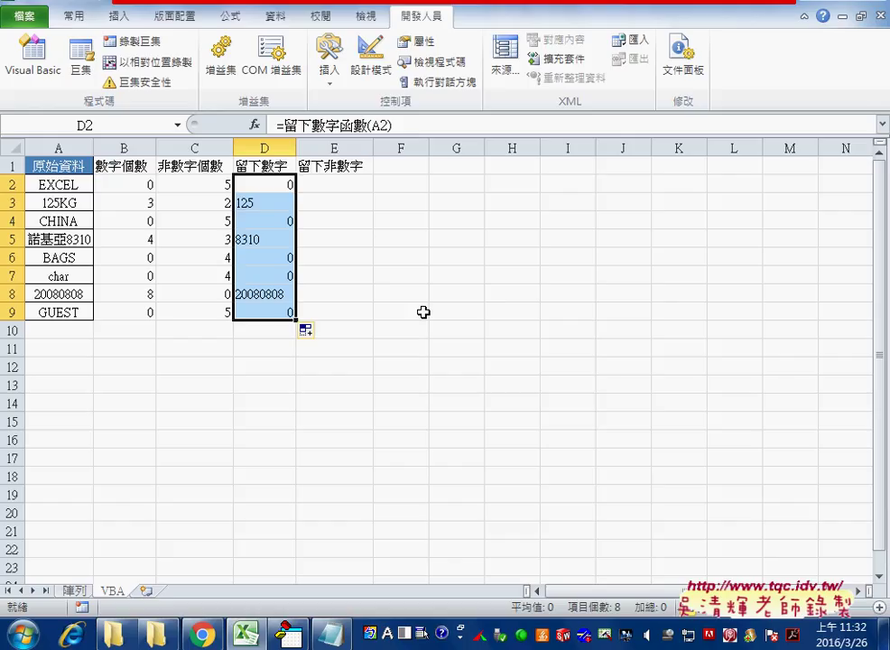
mouse_move(296, 193)
left_mouse_down()
mouse_move(282, 193)
mouse_move(295, 192)
left_mouse_up()
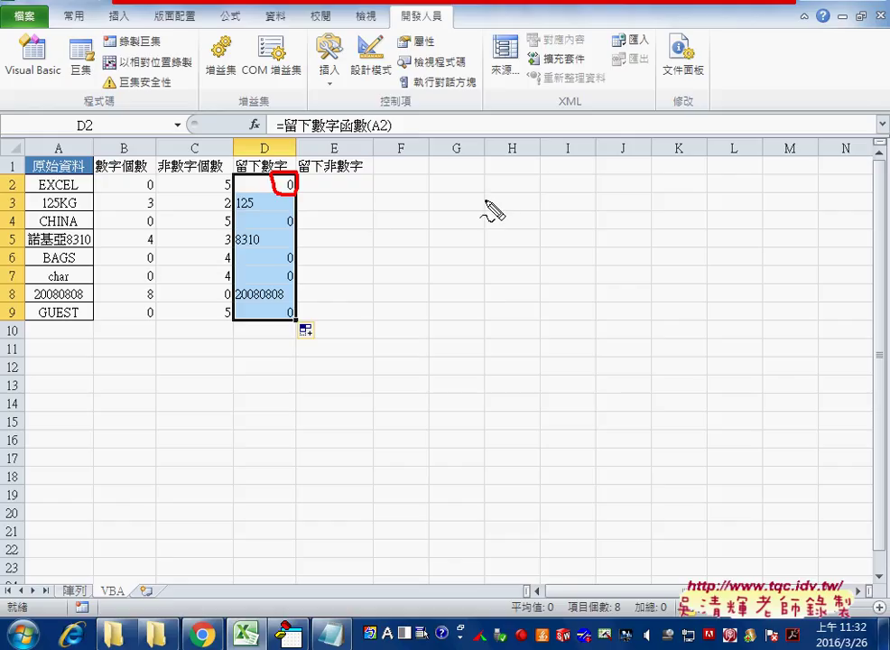
left_click_drag(488, 200, 451, 227)
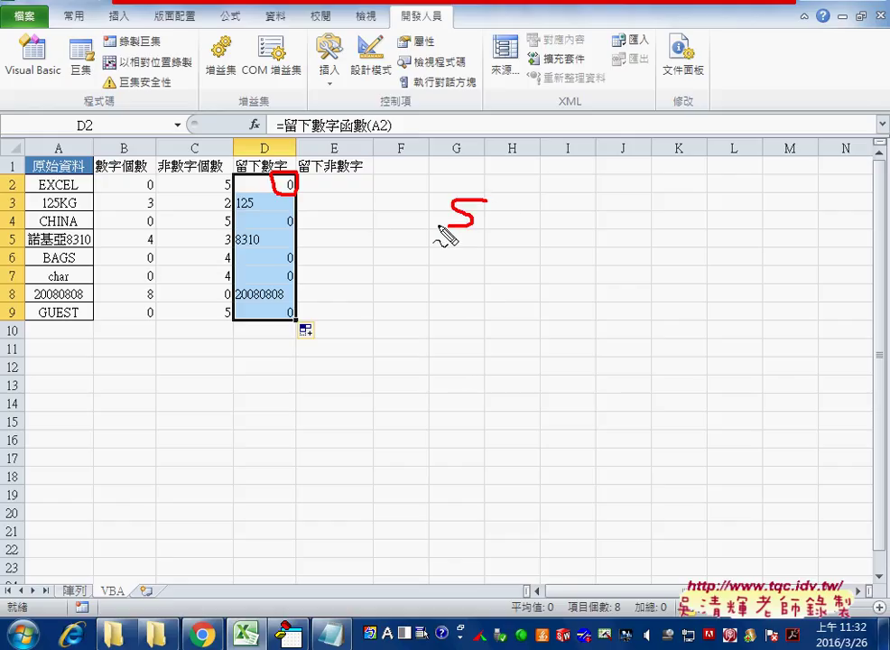
key("Escape")
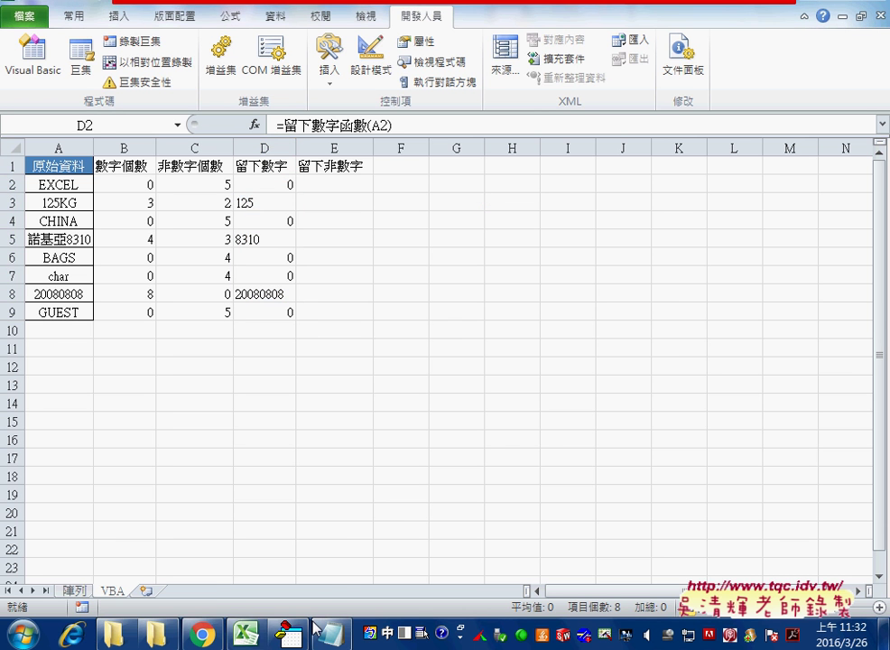
Insert S = "" as the first line of 留下數字函數, then go back to cell D2.
mouse_move(332, 634)
left_click(362, 528)
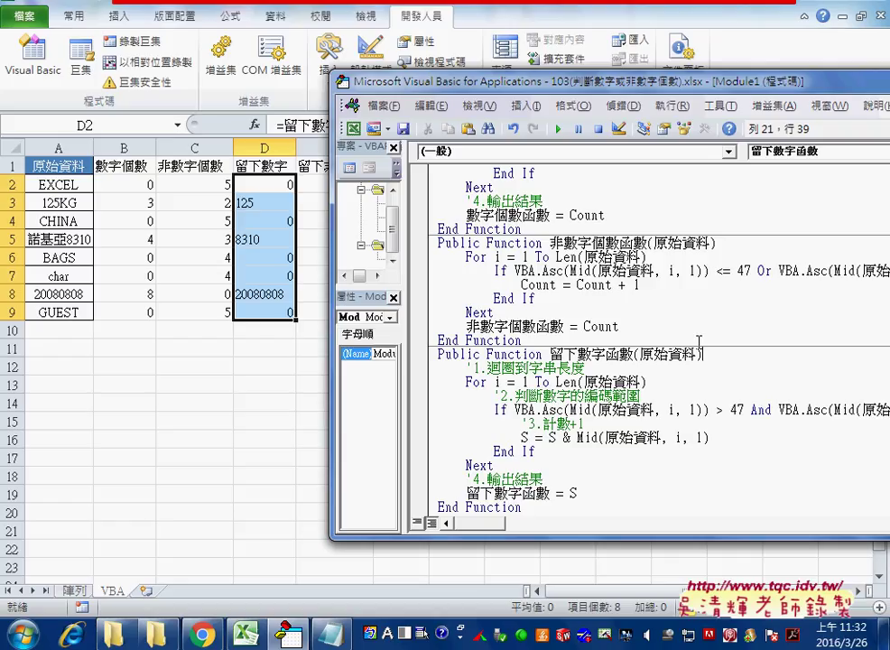
key("Return")
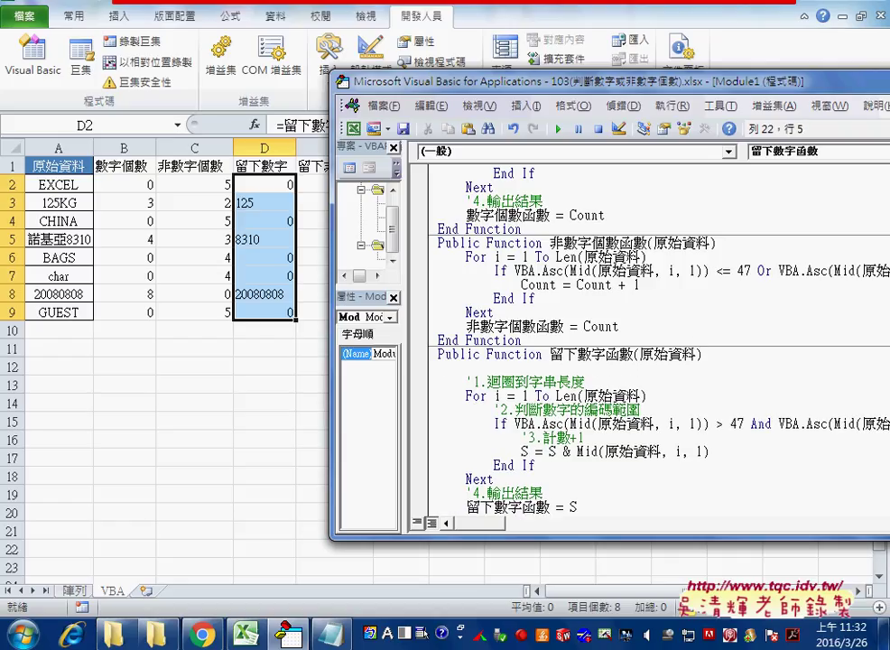
type("S=")
type("\"\"")
key("Down")
left_click_drag(508, 369, 466, 369)
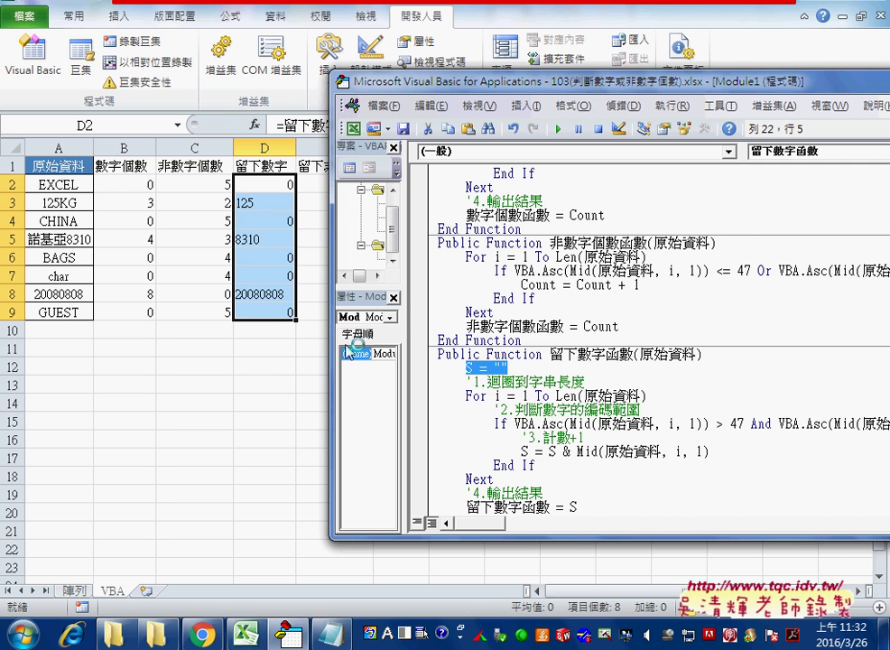
left_click(264, 349)
left_click(264, 184)
Reconfirm D2's formula via Function Arguments and fill to D9 so digit-free rows show blank.
left_click(321, 127)
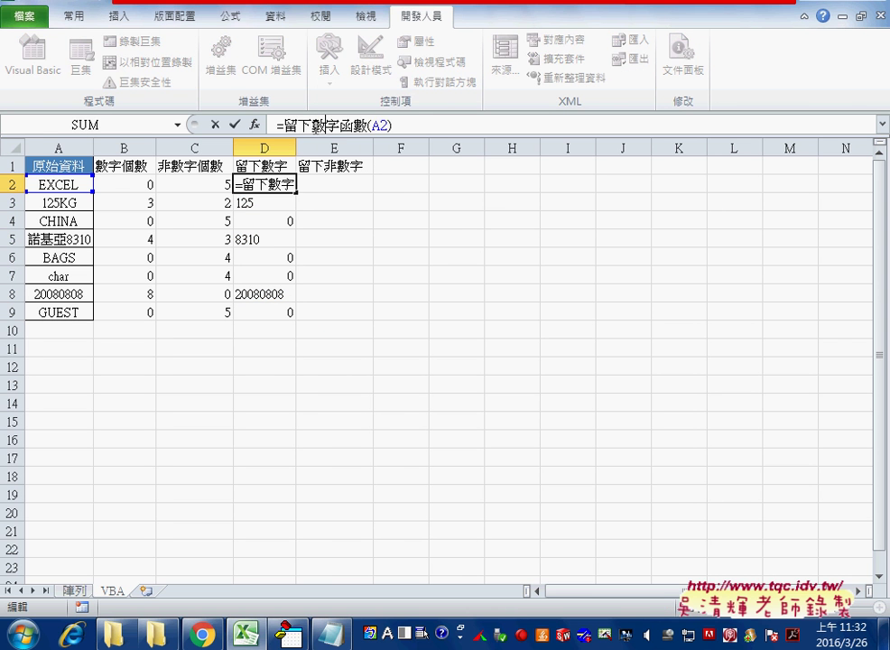
left_click(255, 125)
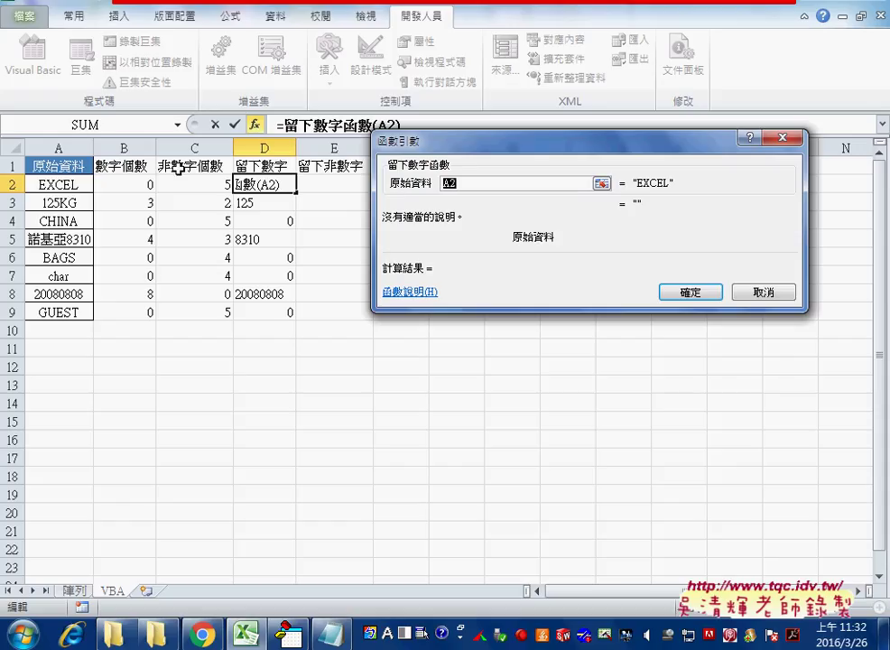
left_click(668, 292)
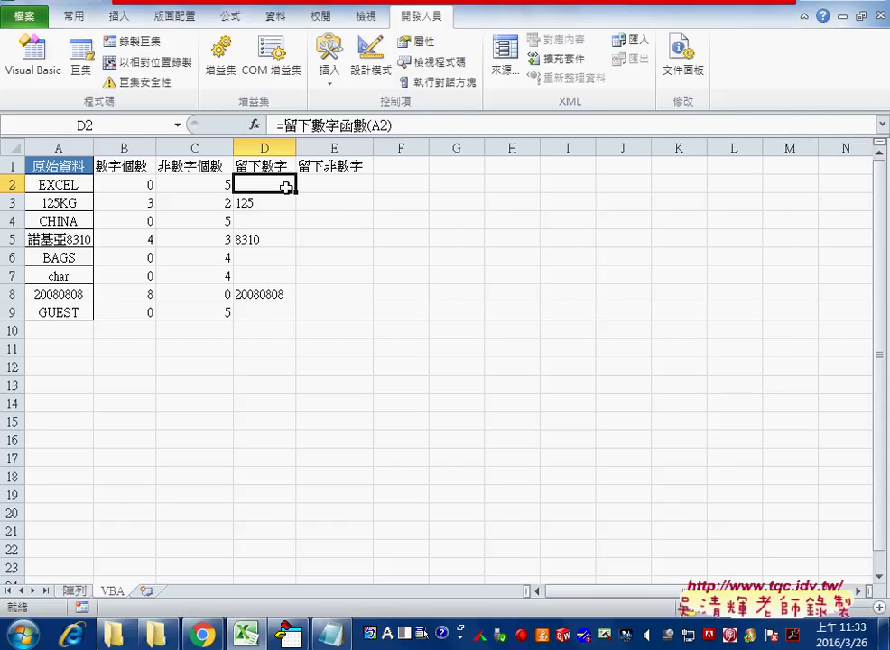
left_click_drag(296, 194, 291, 319)
left_click(280, 186)
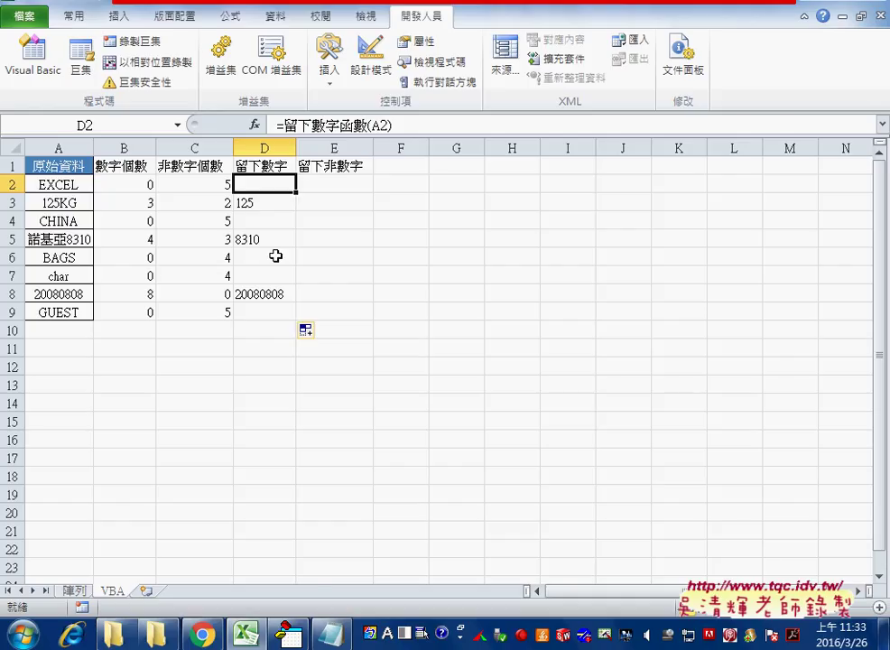
key("alt+F11")
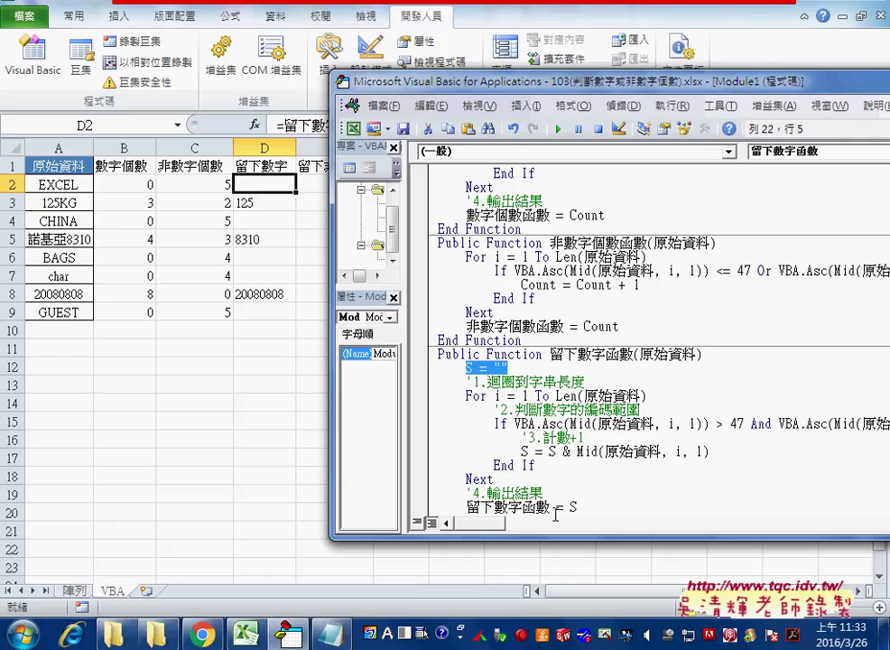
Make the code window taller, wider and centred over the worksheet.
scroll(549, 501, "down", 1)
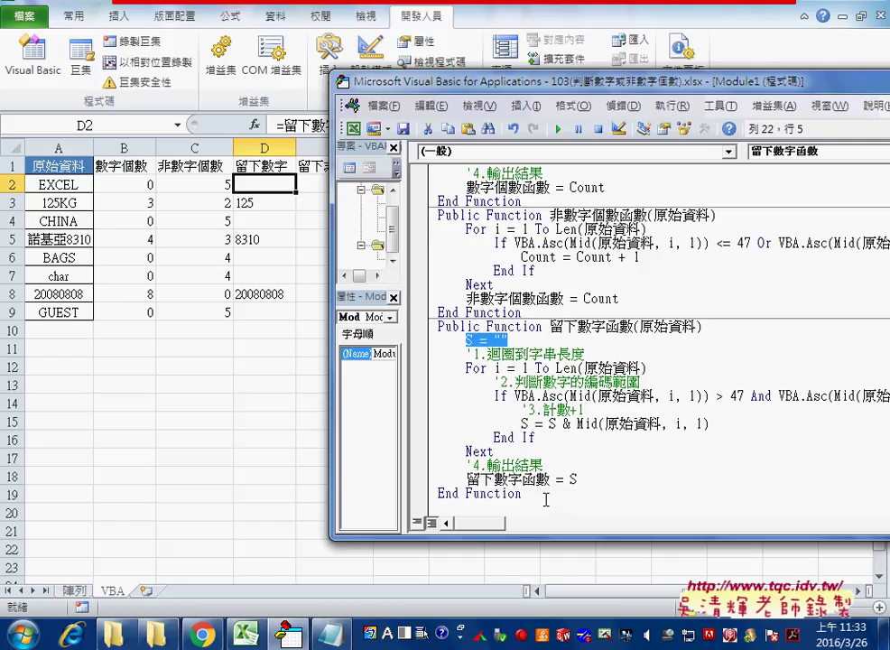
left_click_drag(544, 536, 545, 594)
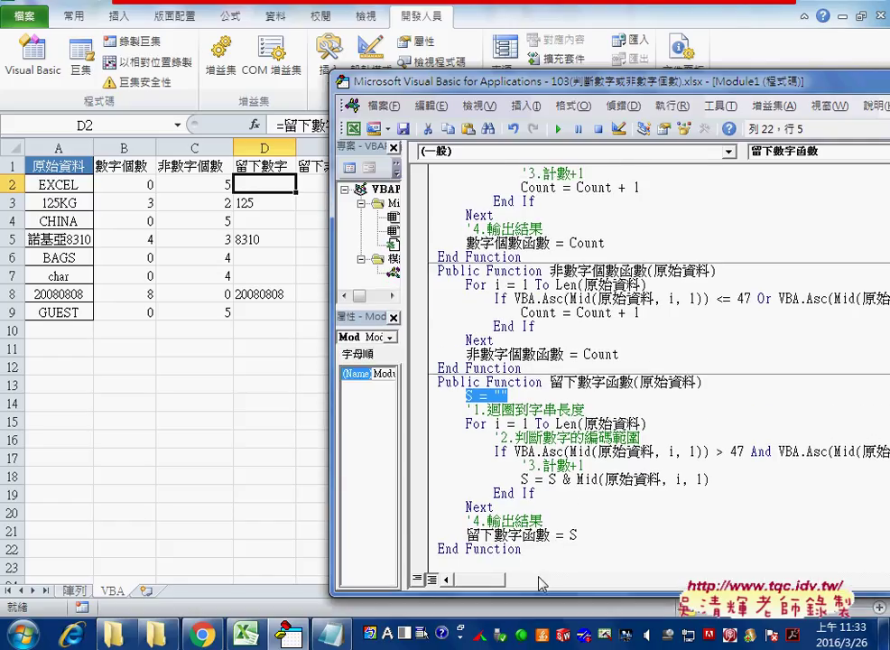
left_click_drag(479, 83, 214, 71)
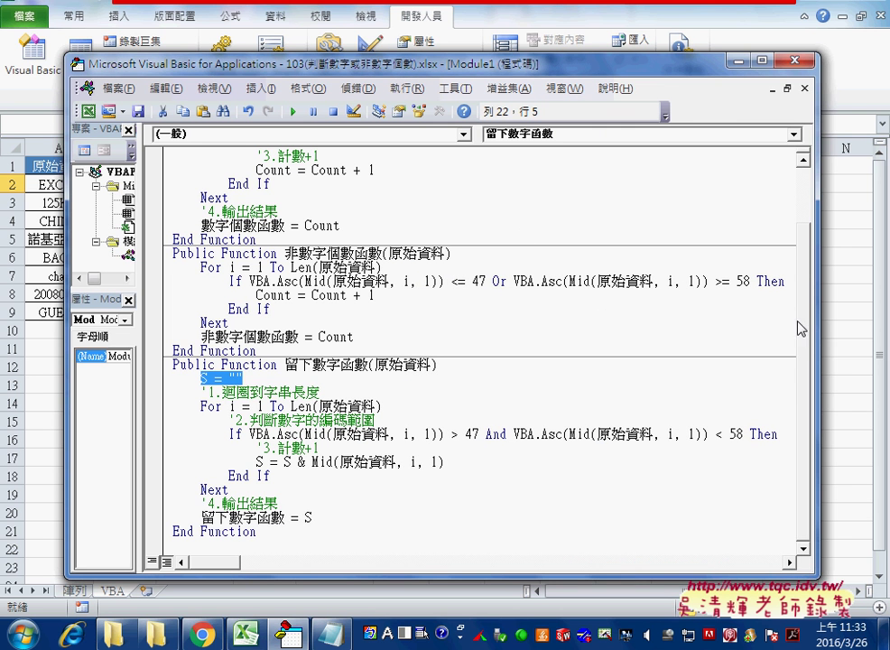
left_click_drag(818, 318, 857, 319)
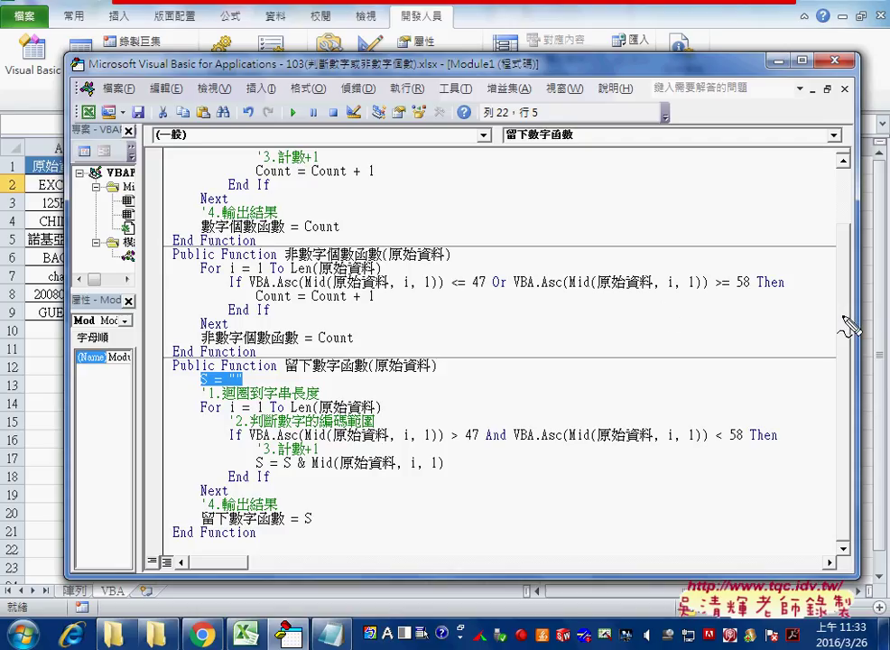
Select various pieces of the finished 留下數字函數 code to review it.
left_click_drag(285, 372, 307, 372)
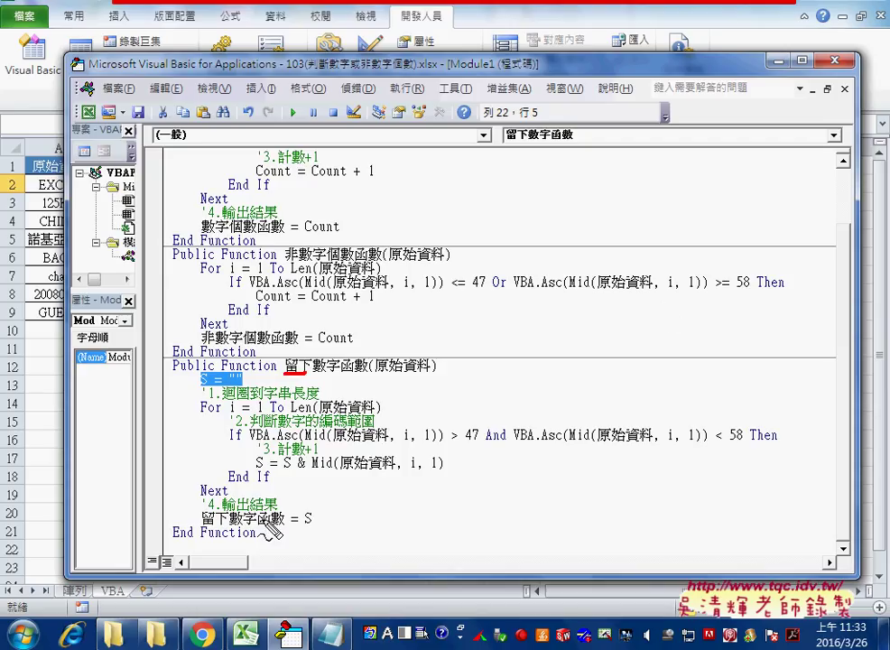
left_click_drag(200, 524, 218, 524)
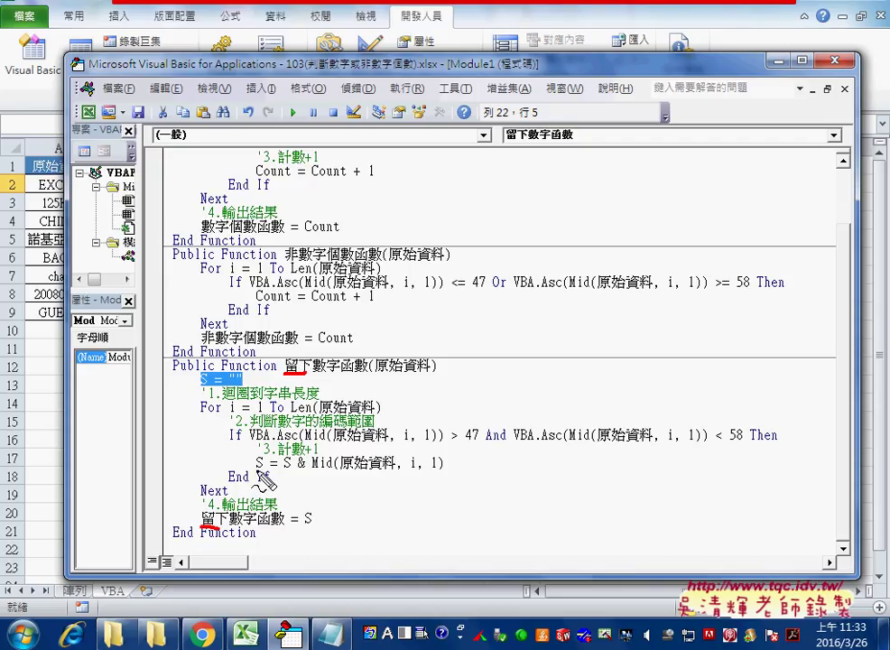
left_click_drag(255, 471, 264, 470)
left_click_drag(258, 178, 281, 178)
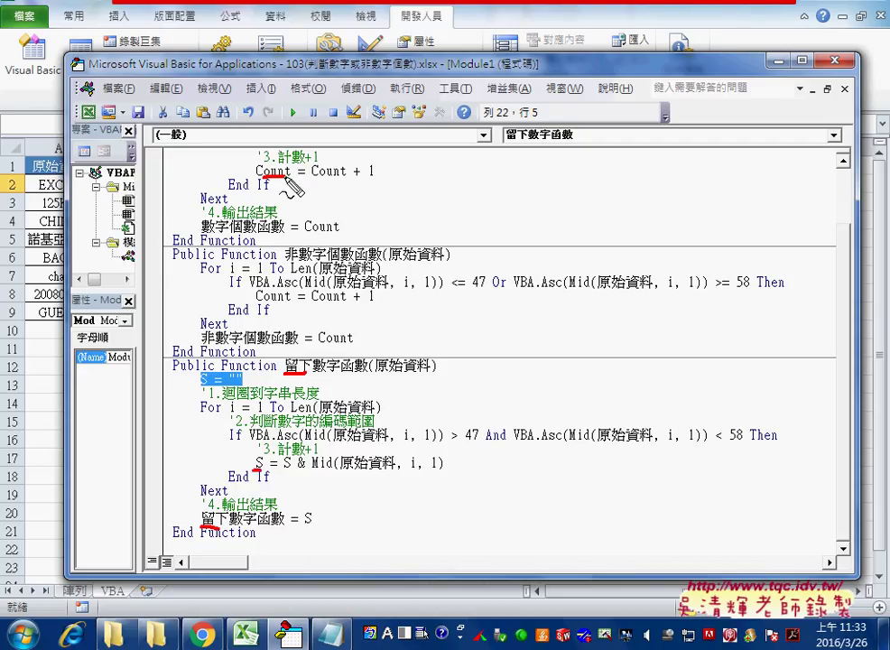
left_click_drag(279, 471, 442, 466)
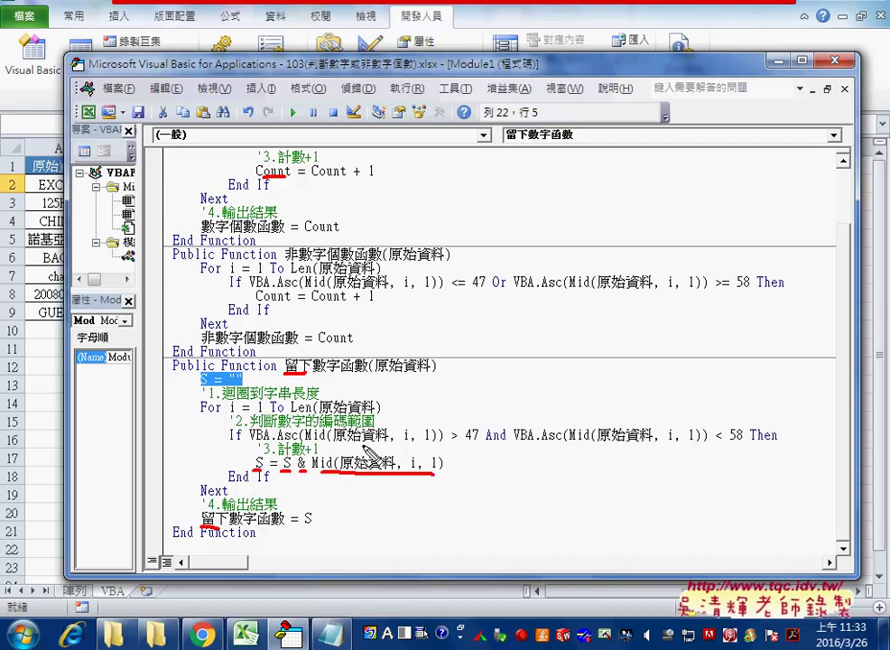
mouse_move(364, 441)
left_mouse_down()
mouse_move(377, 459)
mouse_move(384, 452)
left_mouse_up()
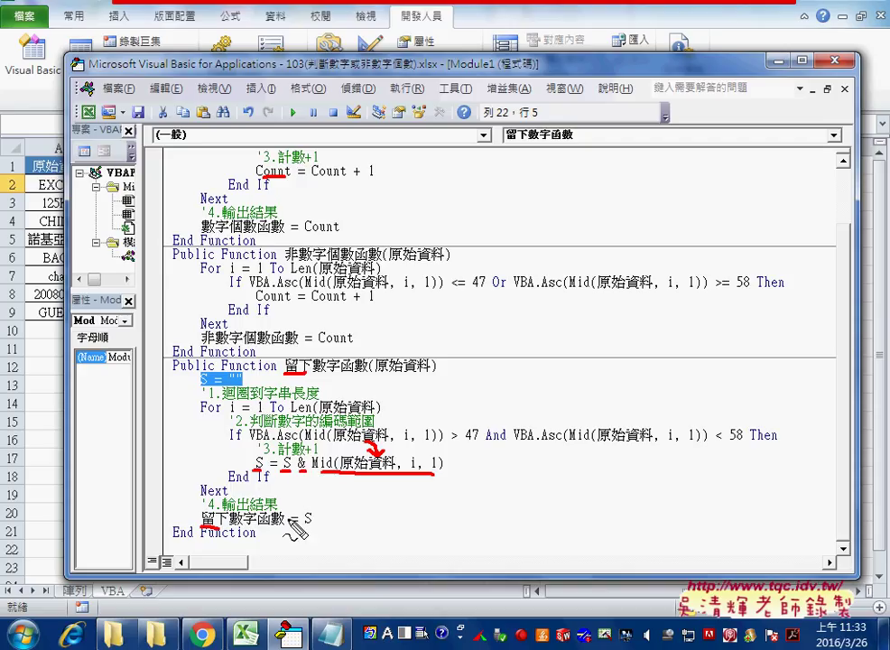
mouse_move(301, 508)
left_mouse_down()
mouse_move(319, 519)
mouse_move(302, 510)
left_mouse_up()
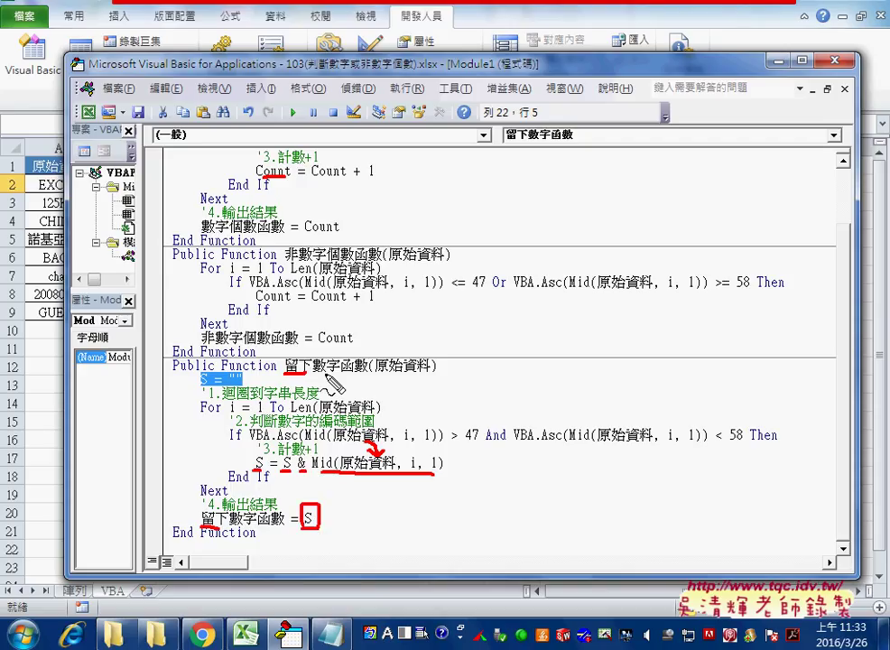
mouse_move(245, 388)
left_mouse_down()
mouse_move(194, 390)
mouse_move(251, 384)
left_mouse_up()
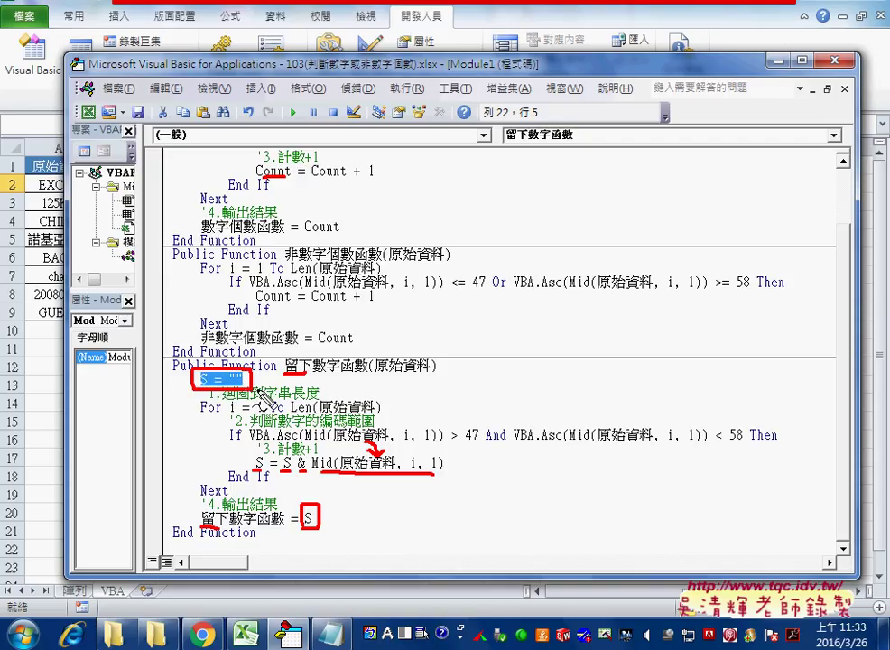